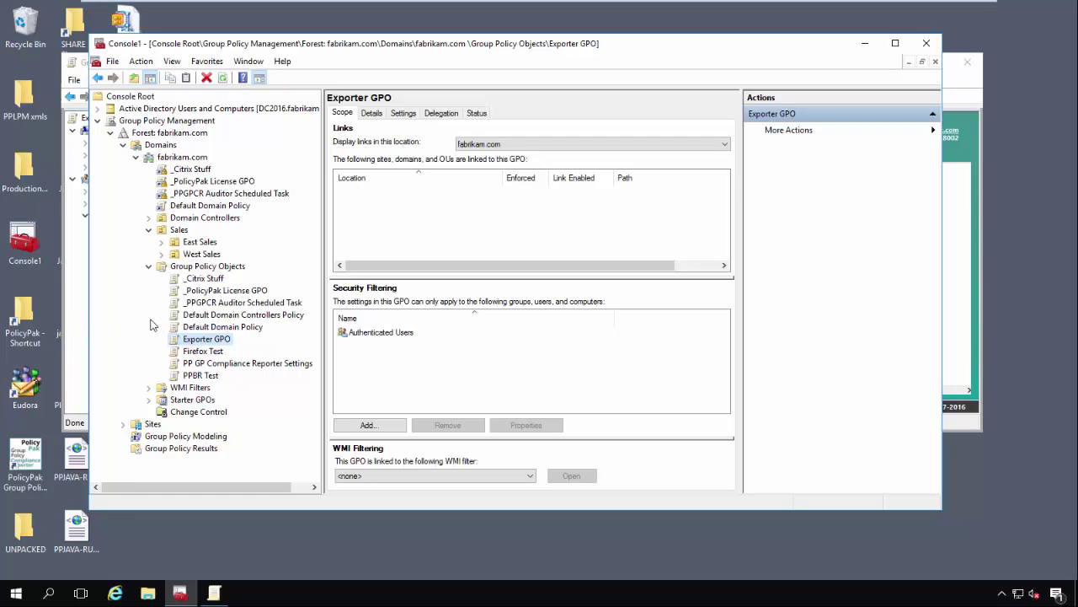
- Bring the Exporter GPO editor forward on Application Settings Manager, showing its WinZip entry
click(75, 301)
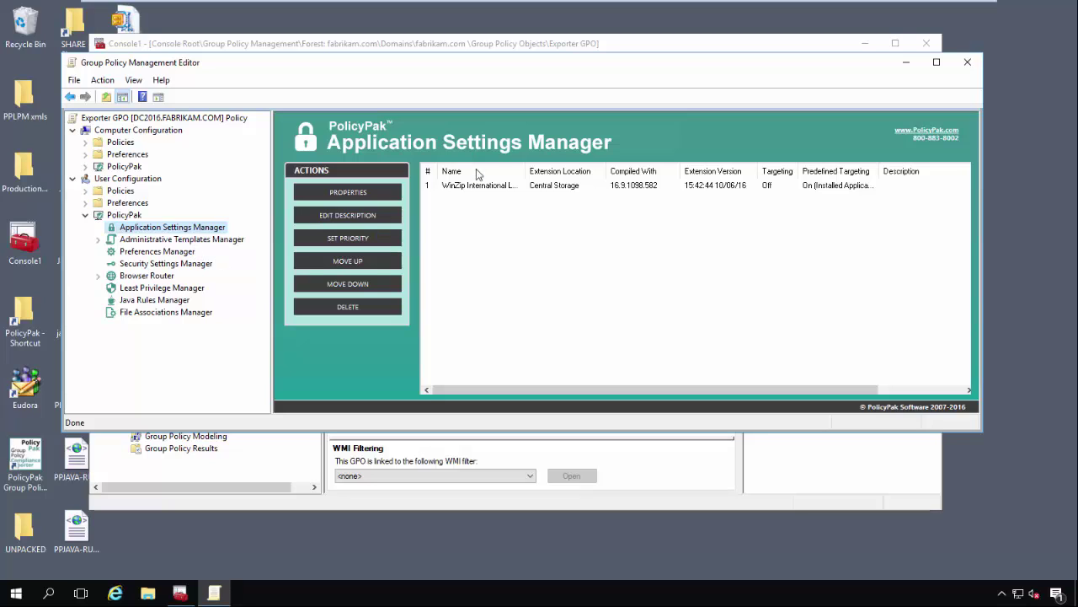
click(500, 186)
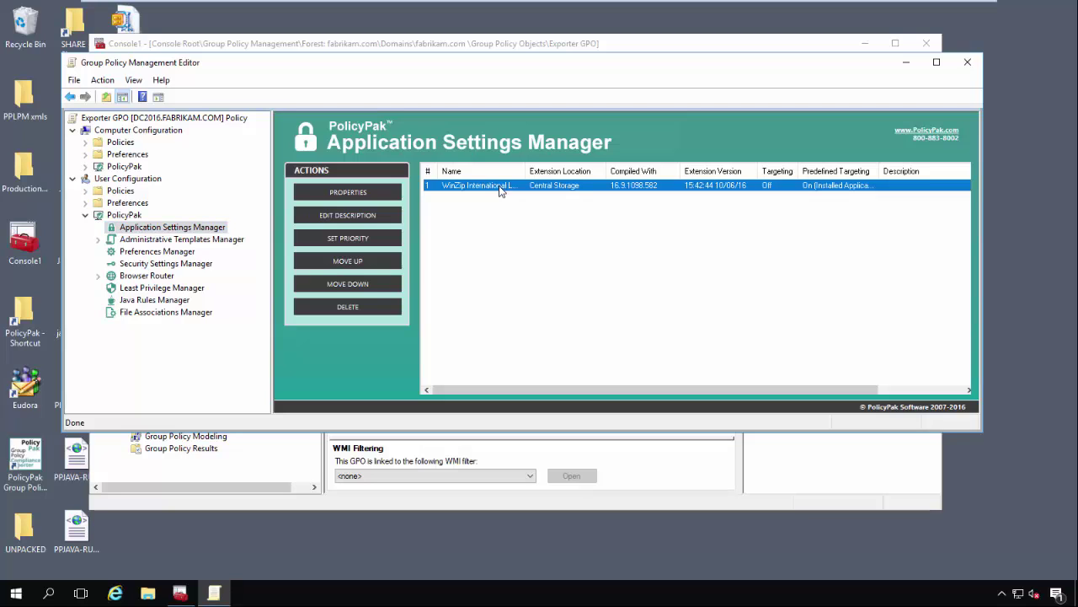
double_click(500, 187)
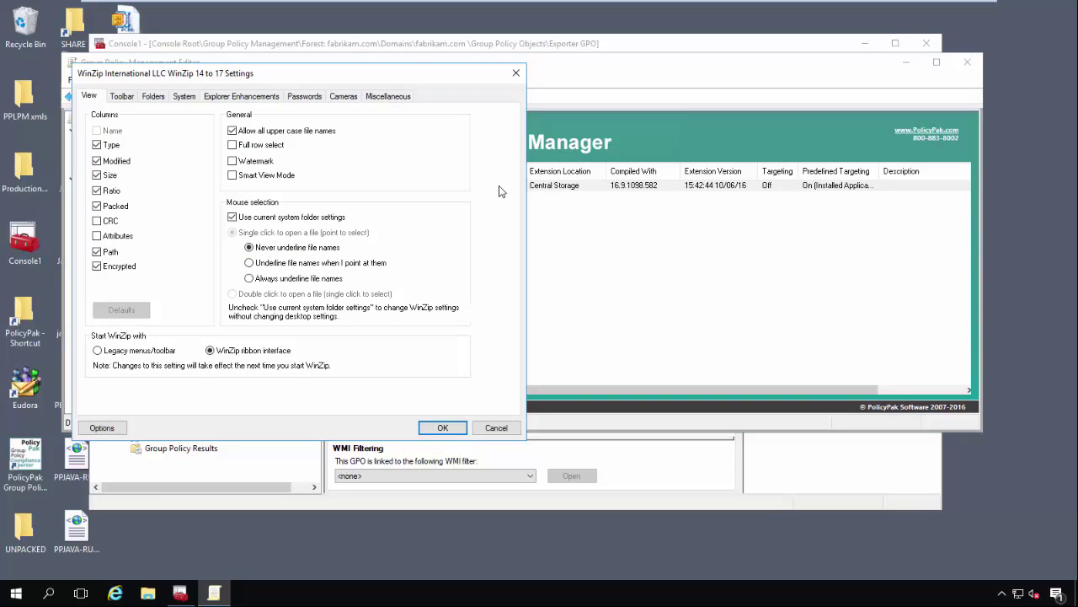
click(317, 99)
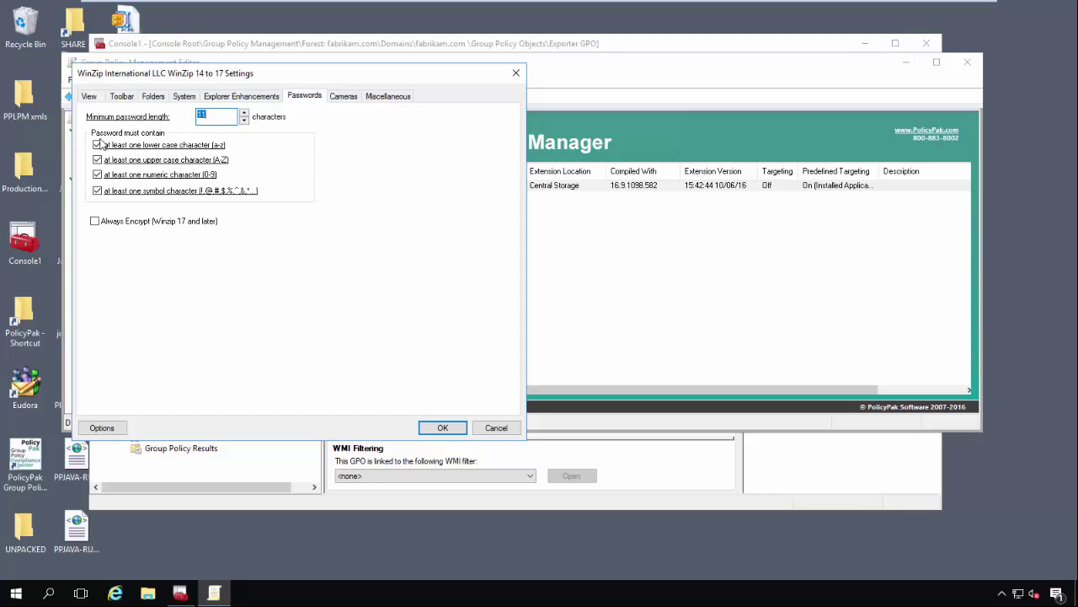
right_click(141, 195)
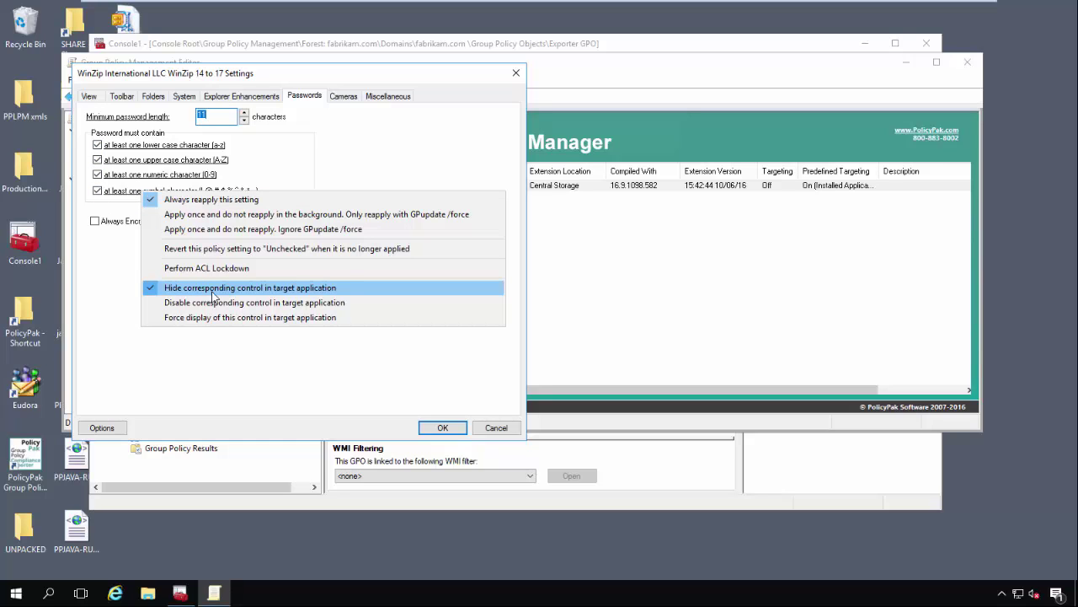
click(375, 133)
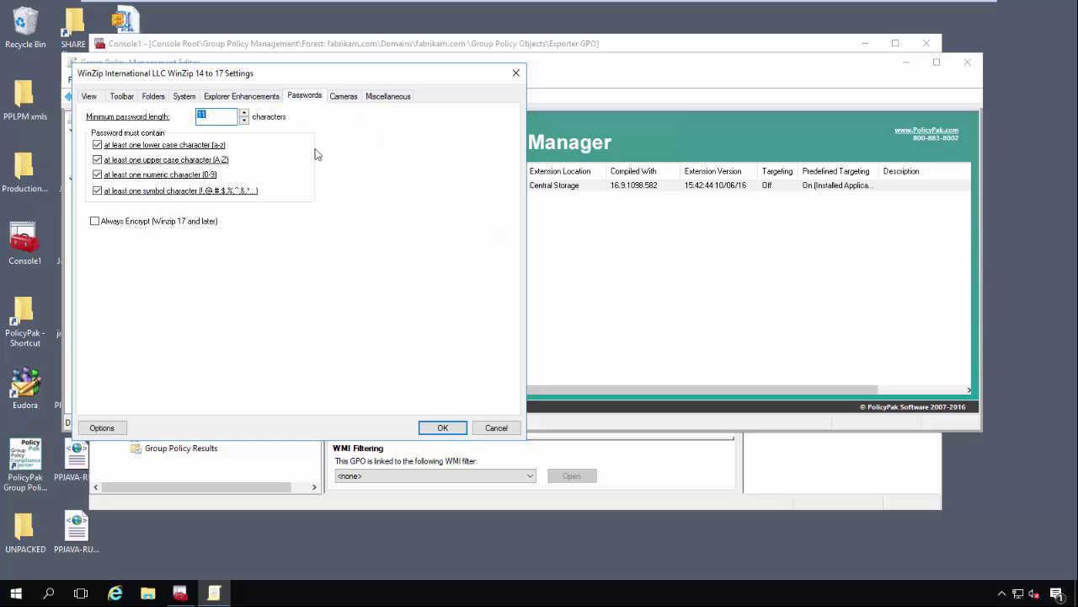
click(343, 99)
right_click(292, 113)
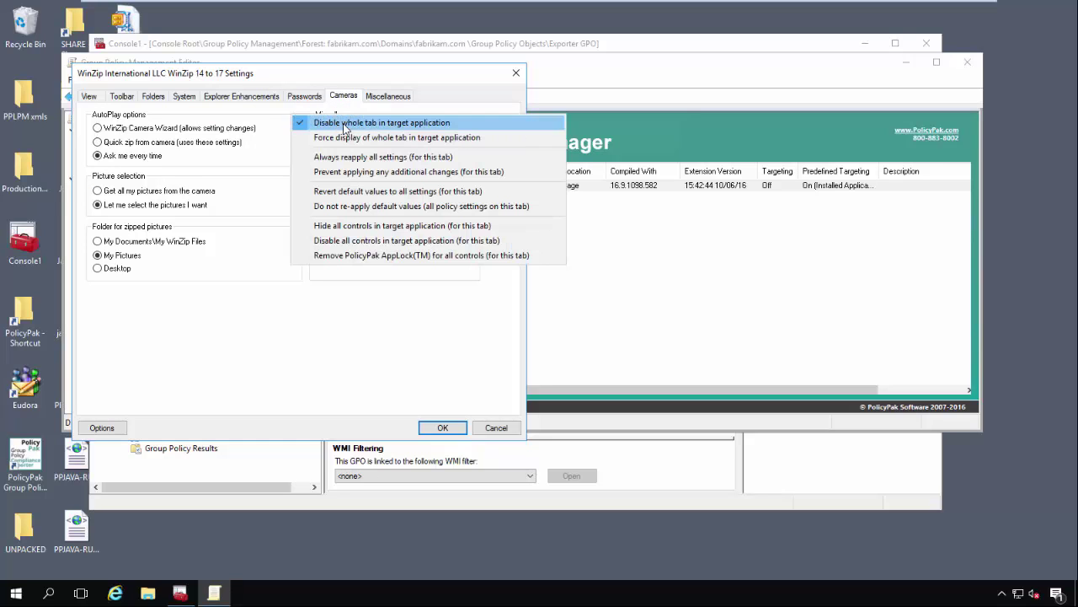
click(306, 98)
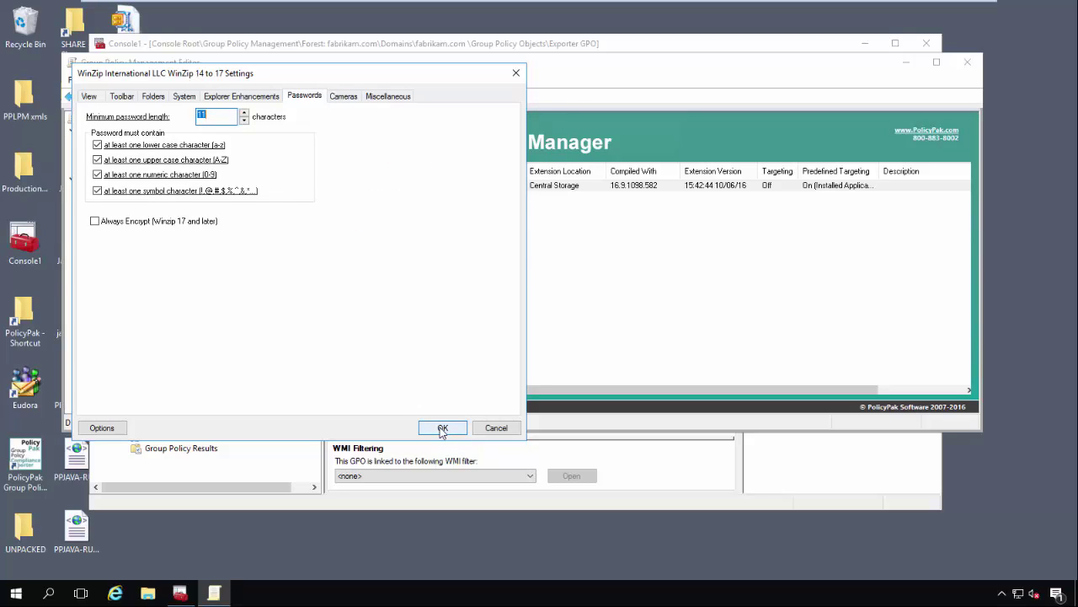
click(443, 428)
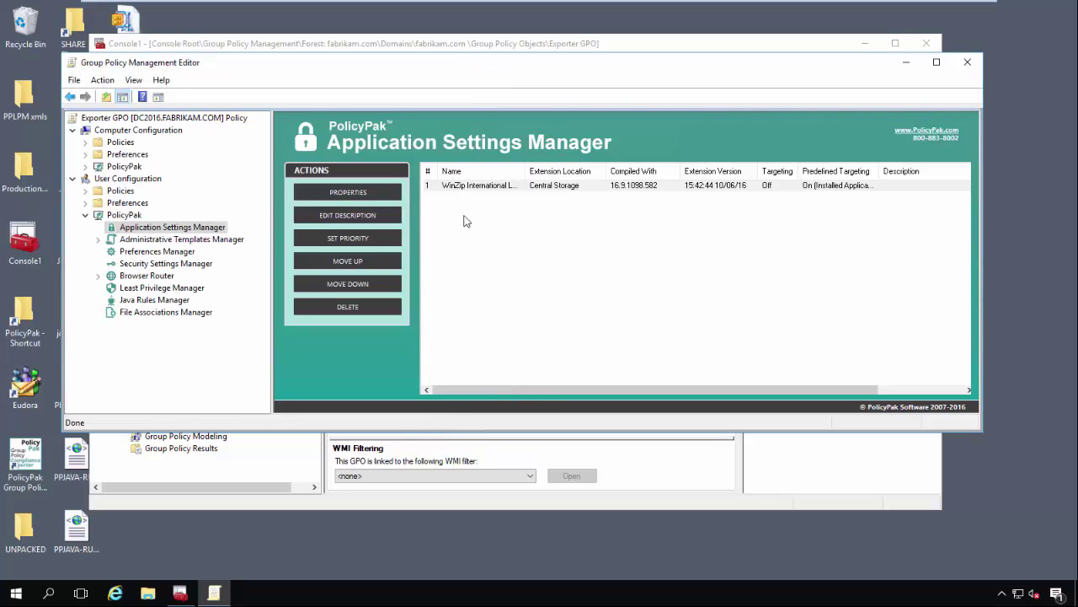
- Export the WinZip entry's settings as 'WinZip Settings' XML into Desktop\XML Files
right_click(474, 187)
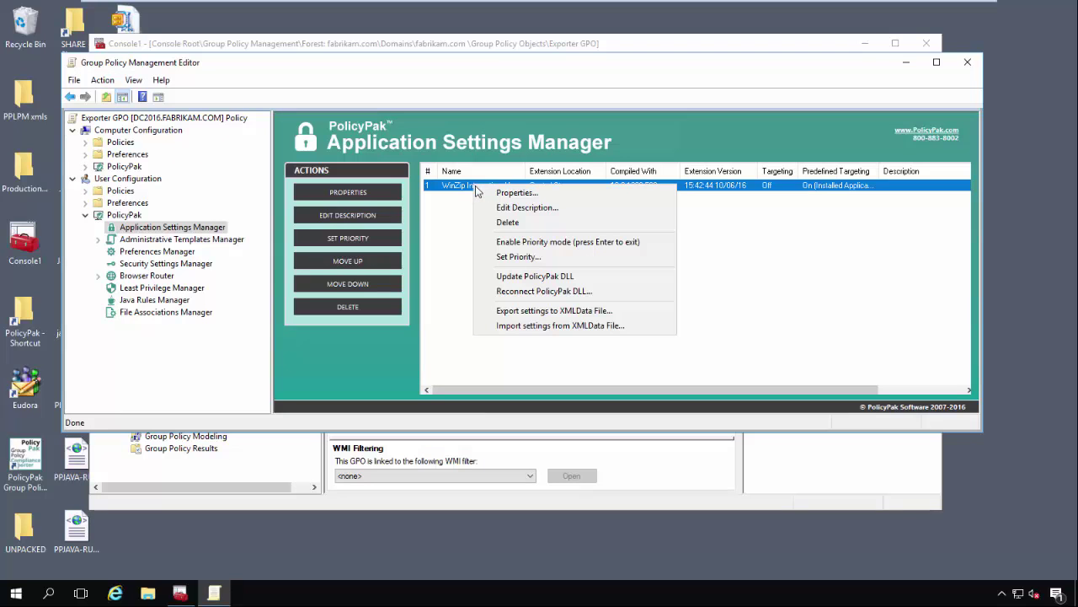
click(572, 311)
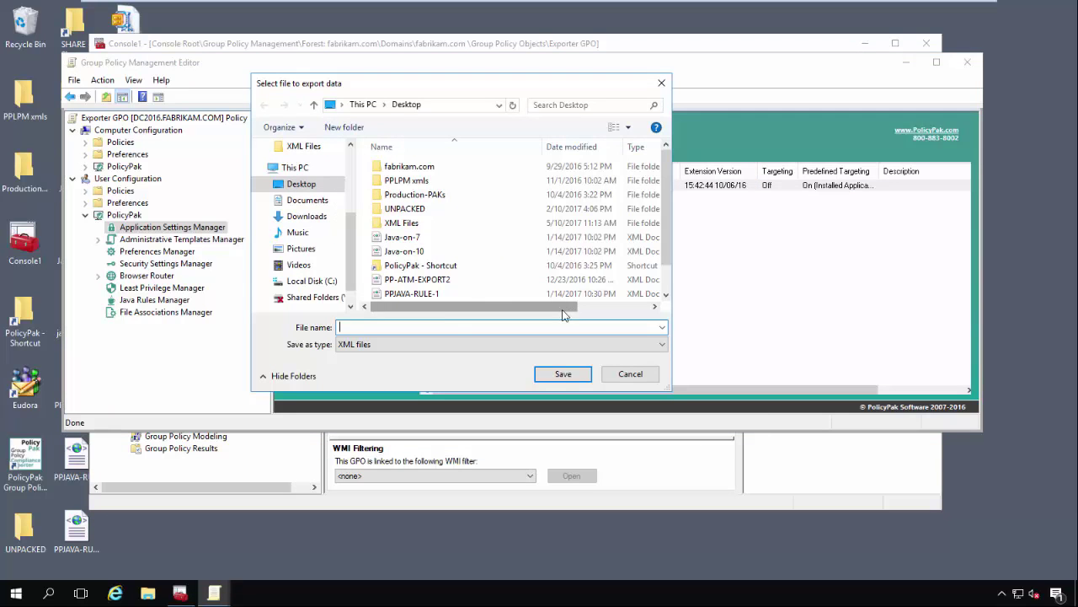
double_click(410, 224)
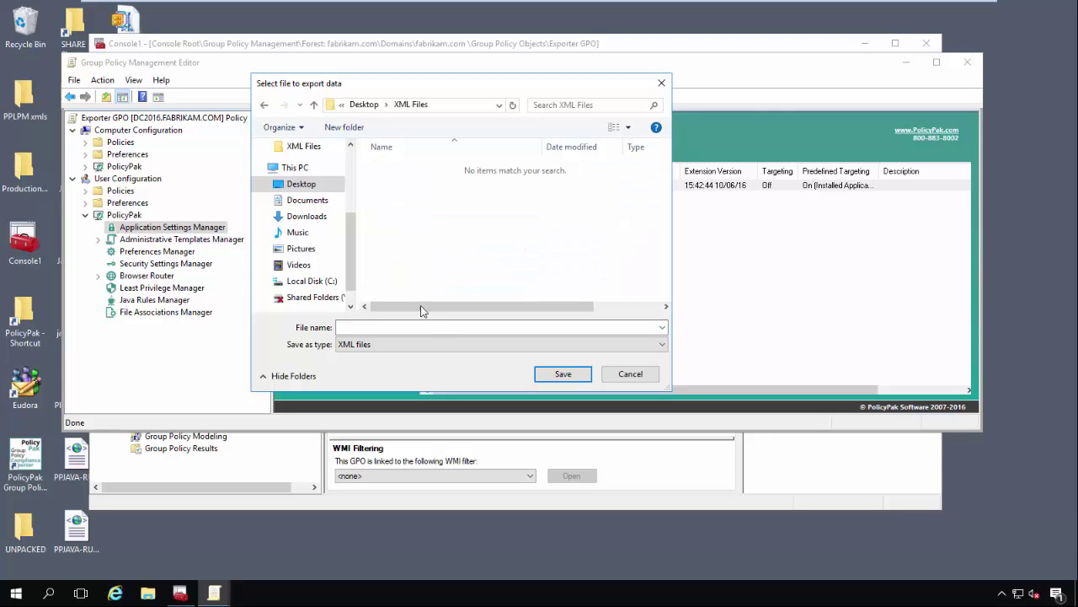
click(428, 325)
text(WinZ)
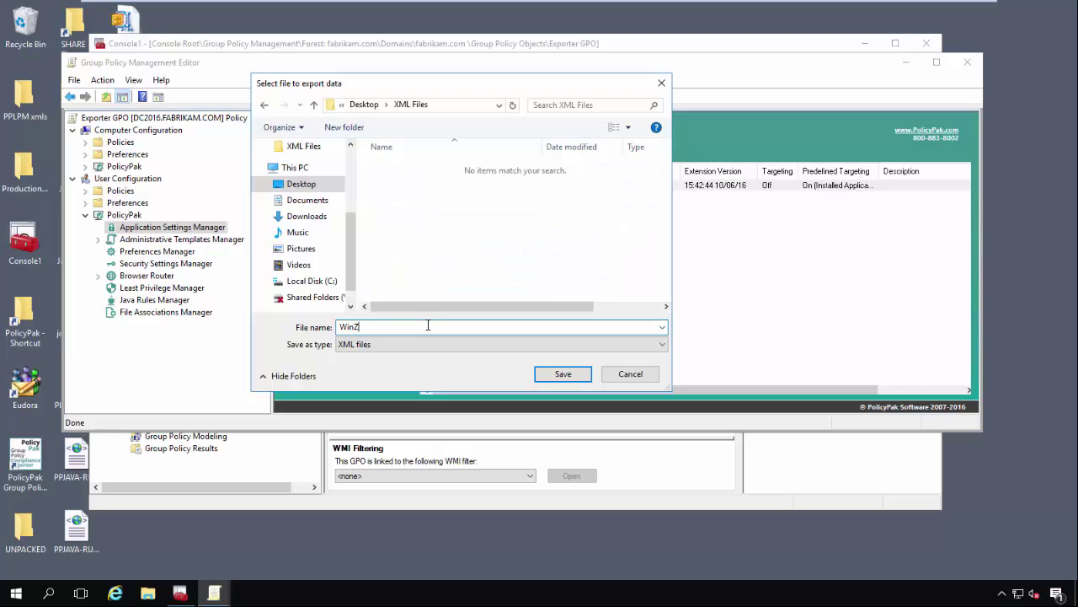
text(ip Settings)
click(564, 374)
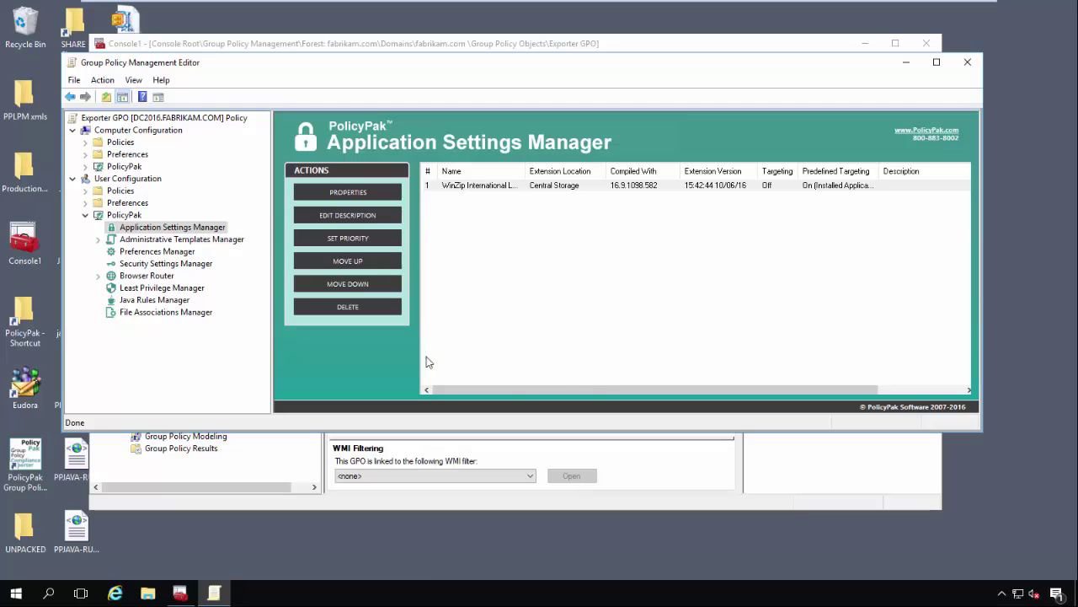
click(182, 241)
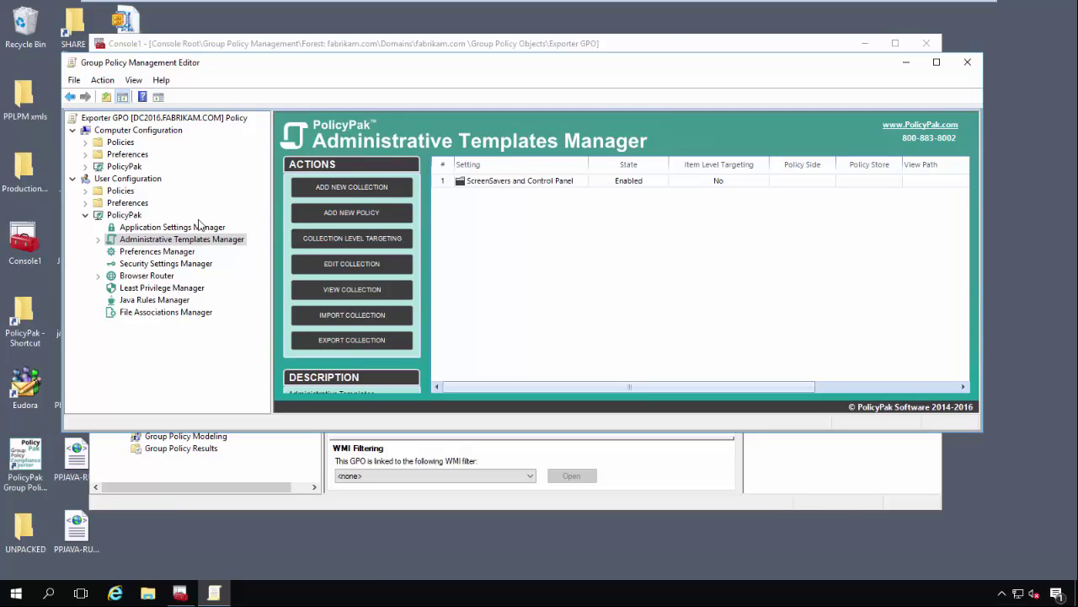
- Open the ScreenSavers and Control Panel collection and look over its policy and collection options
double_click(532, 182)
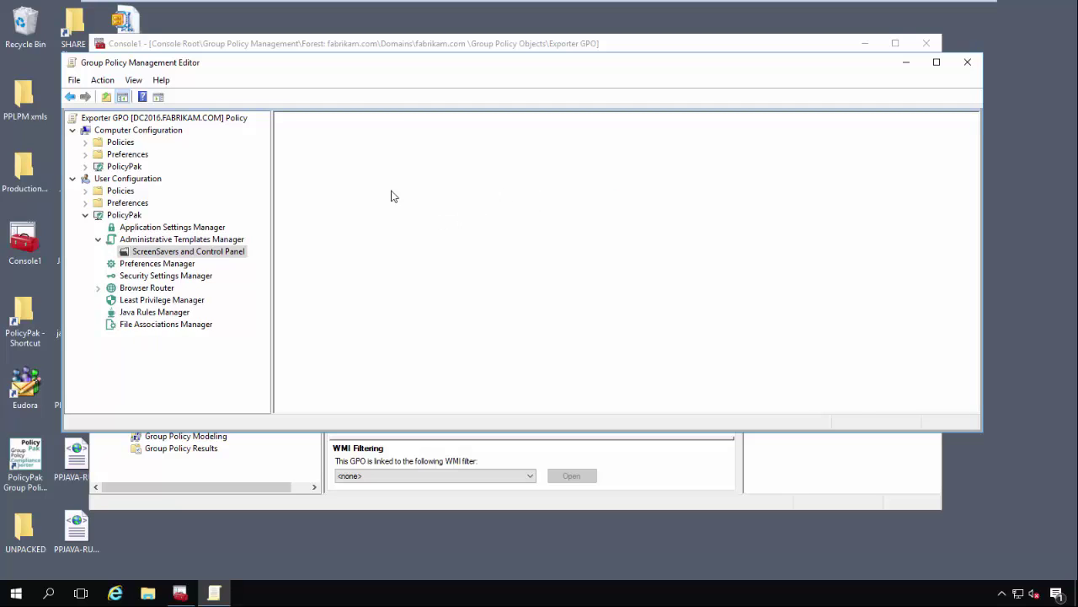
right_click(489, 211)
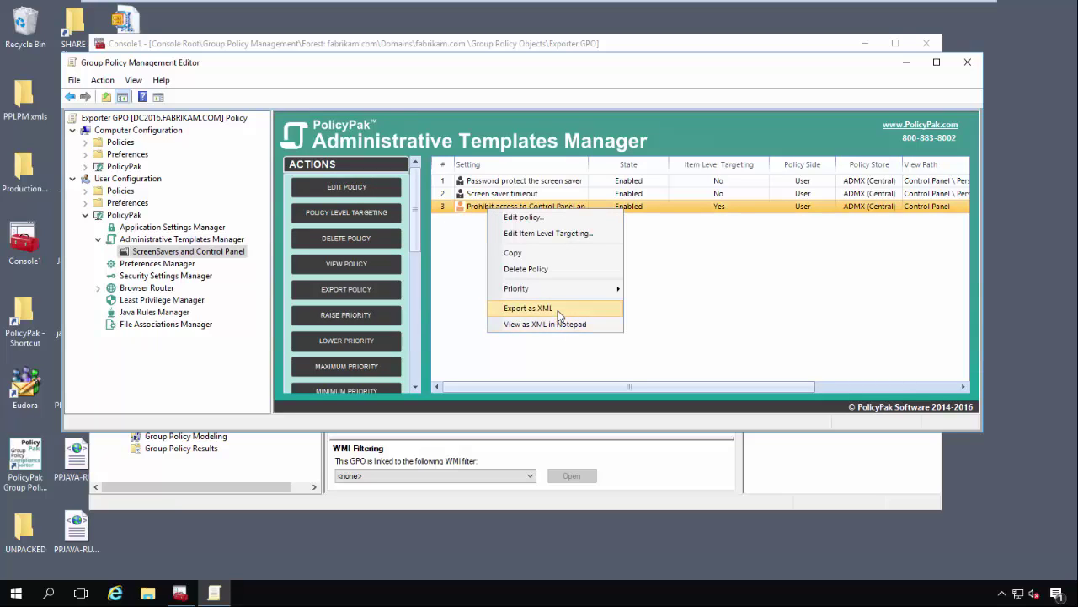
click(450, 344)
click(199, 255)
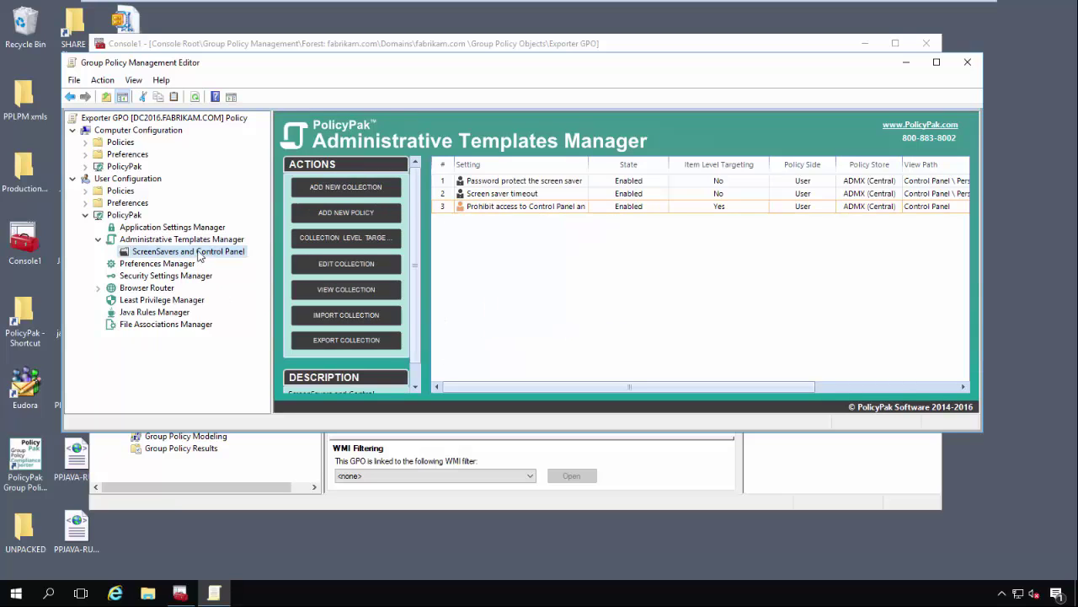
click(213, 239)
right_click(507, 189)
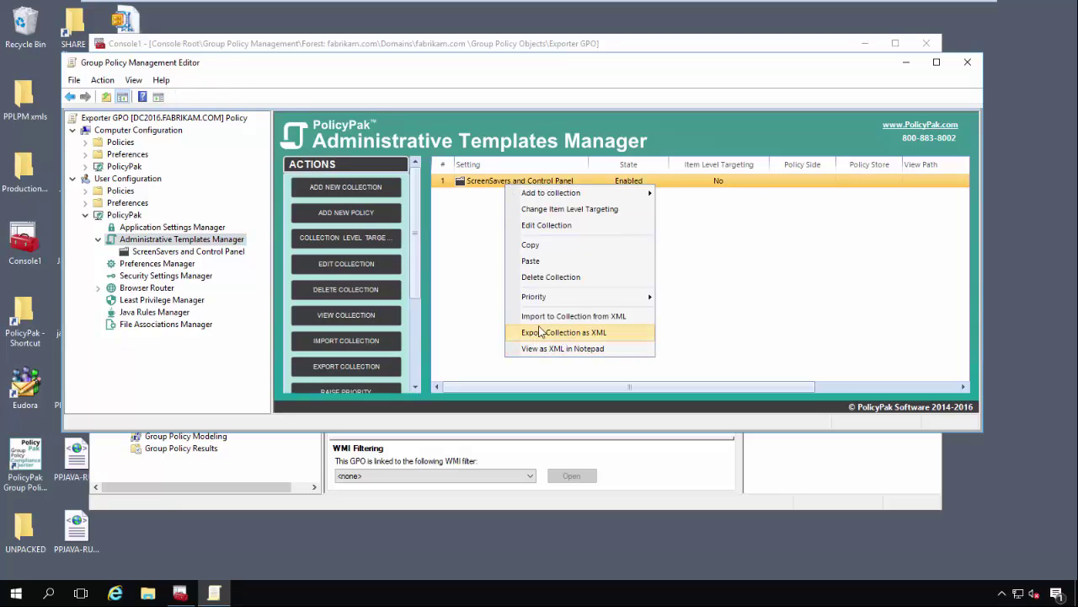
click(163, 246)
right_click(164, 243)
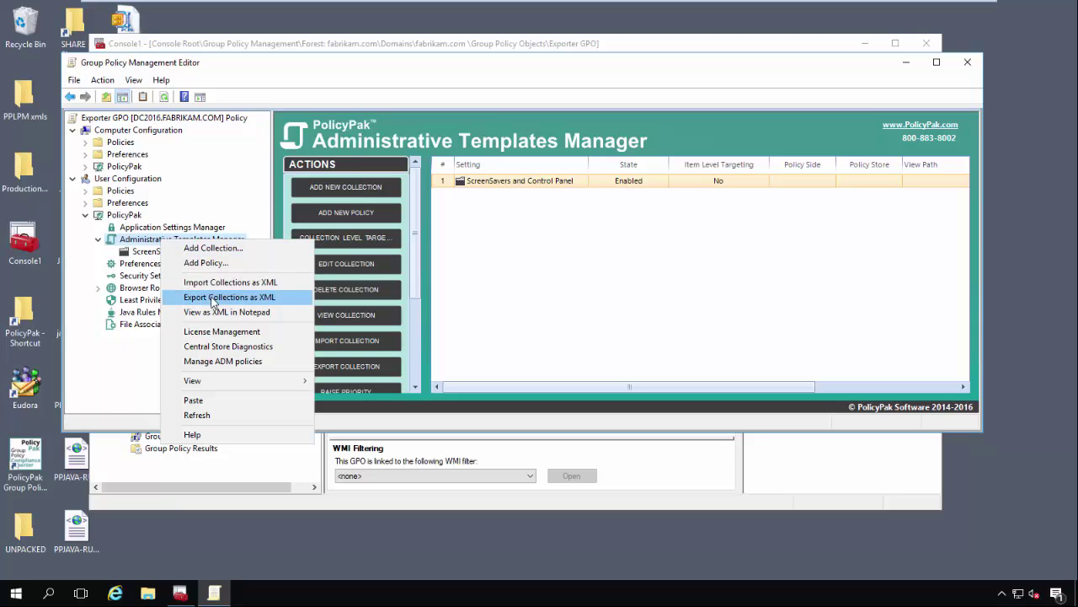
click(485, 299)
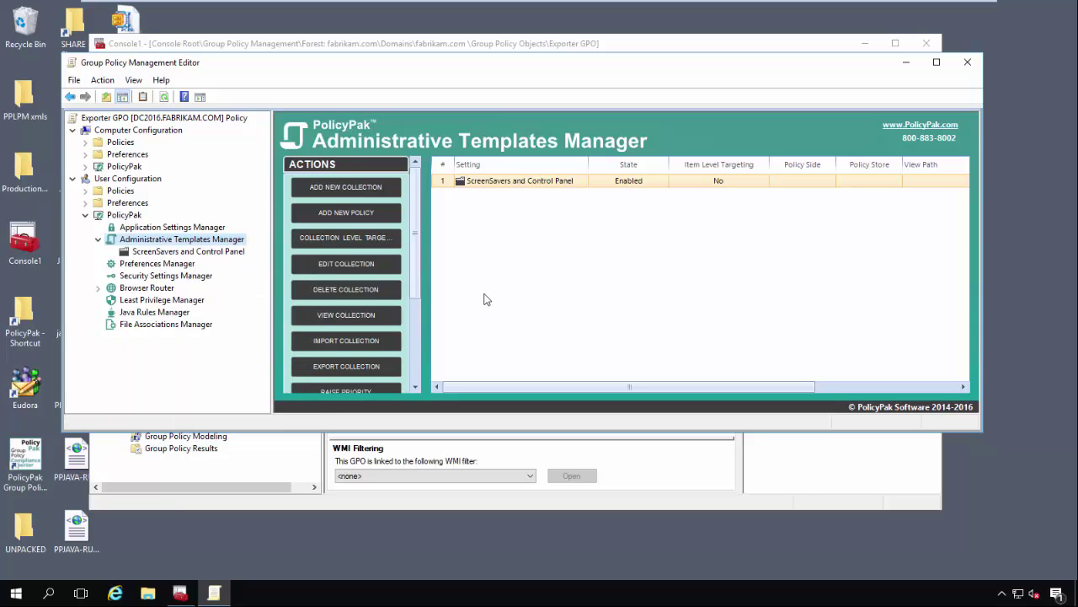
click(493, 202)
- Export the ScreenSavers and Control Panel collection as 'Screensavers' XML beside WinZip Settings
right_click(481, 181)
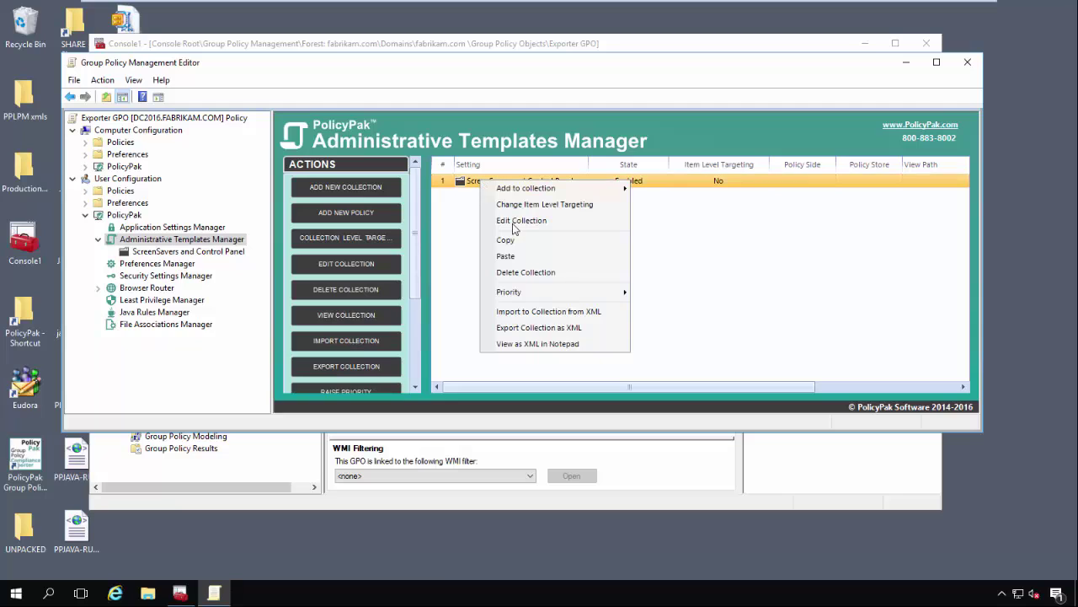
click(558, 328)
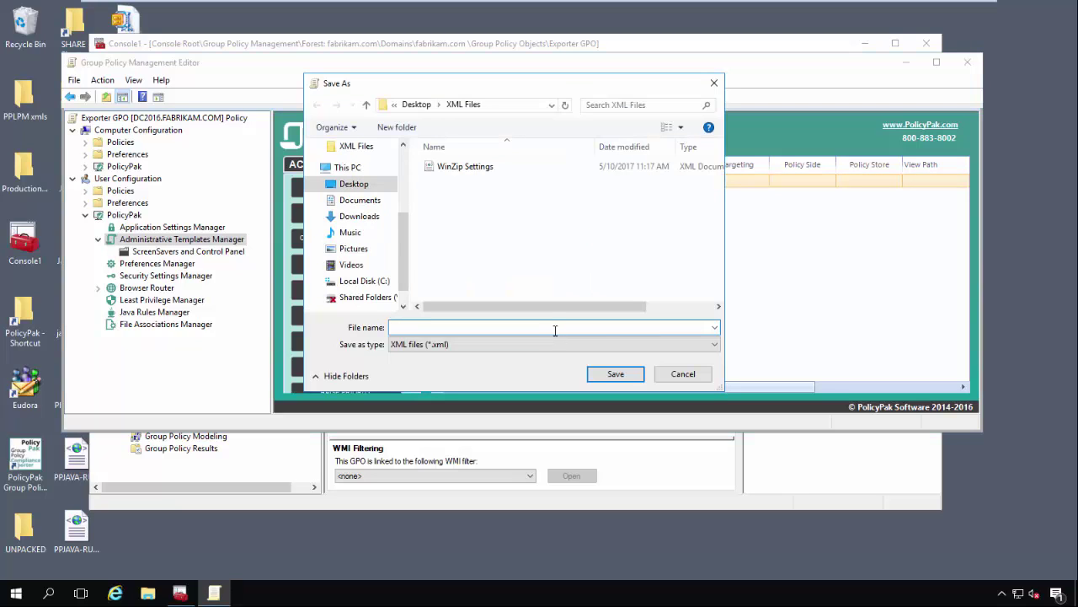
text(Screensavers)
click(616, 374)
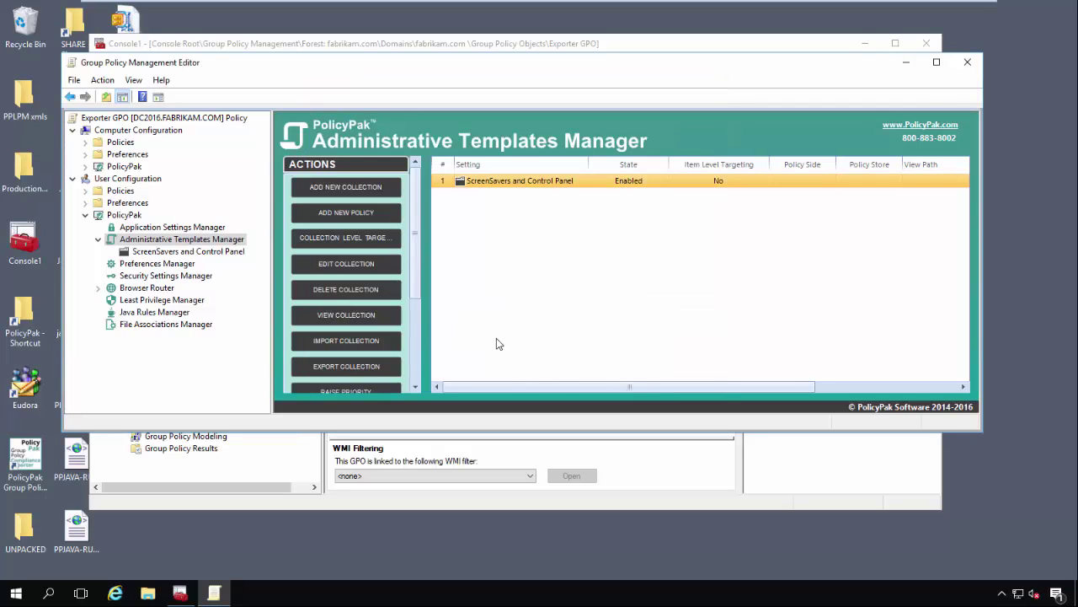
click(139, 265)
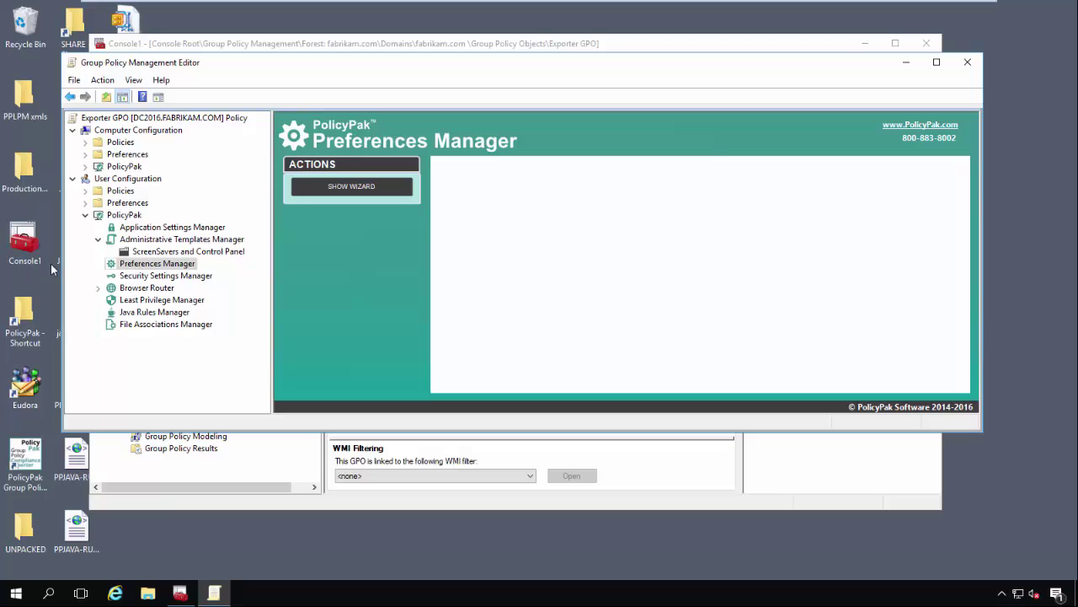
- Expand User Preferences > Windows Settings to view the Shortcuts preference items
click(85, 202)
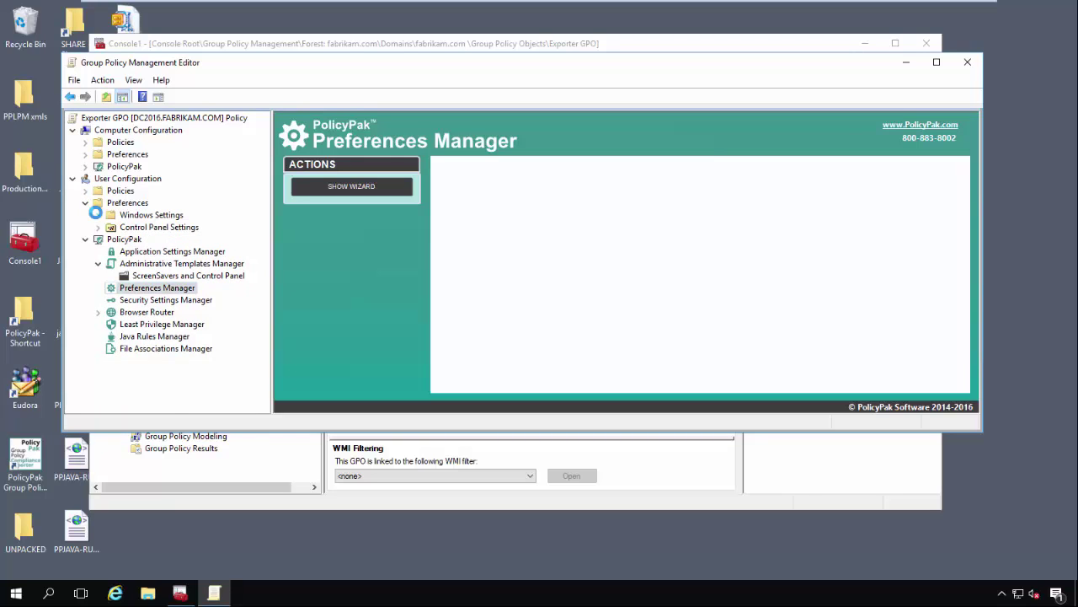
click(98, 215)
click(152, 314)
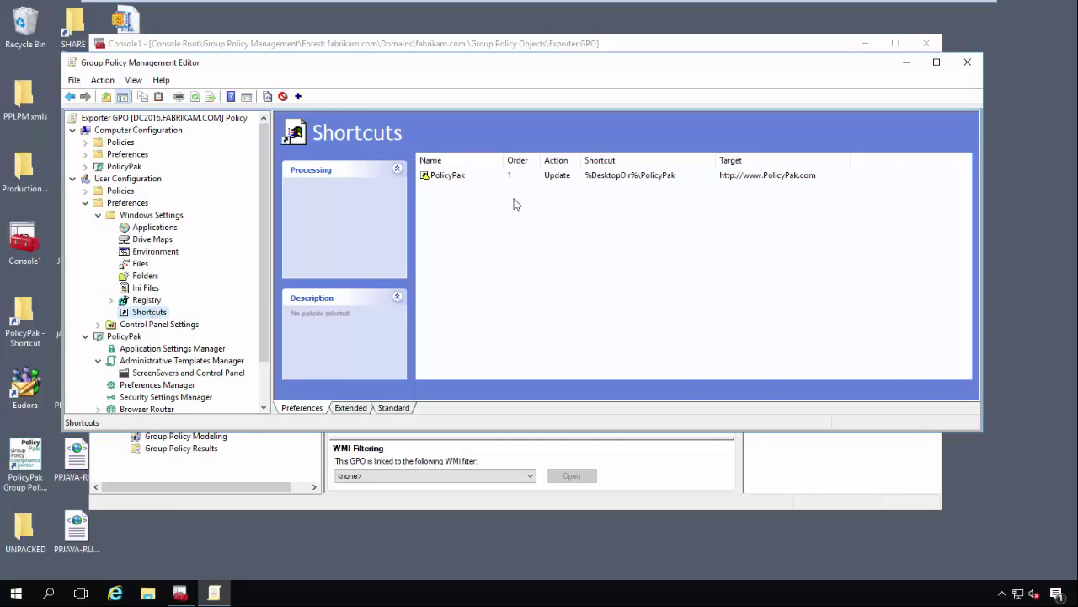
scroll(107, 352, down, 2)
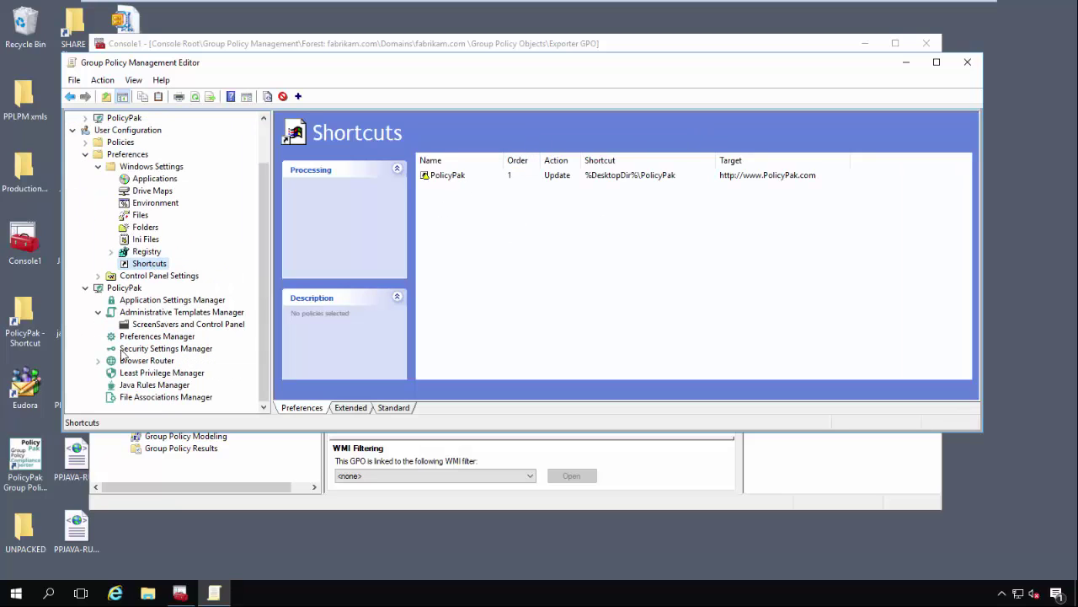
- Select PolicyPak Preferences Manager and look over its export options
click(153, 337)
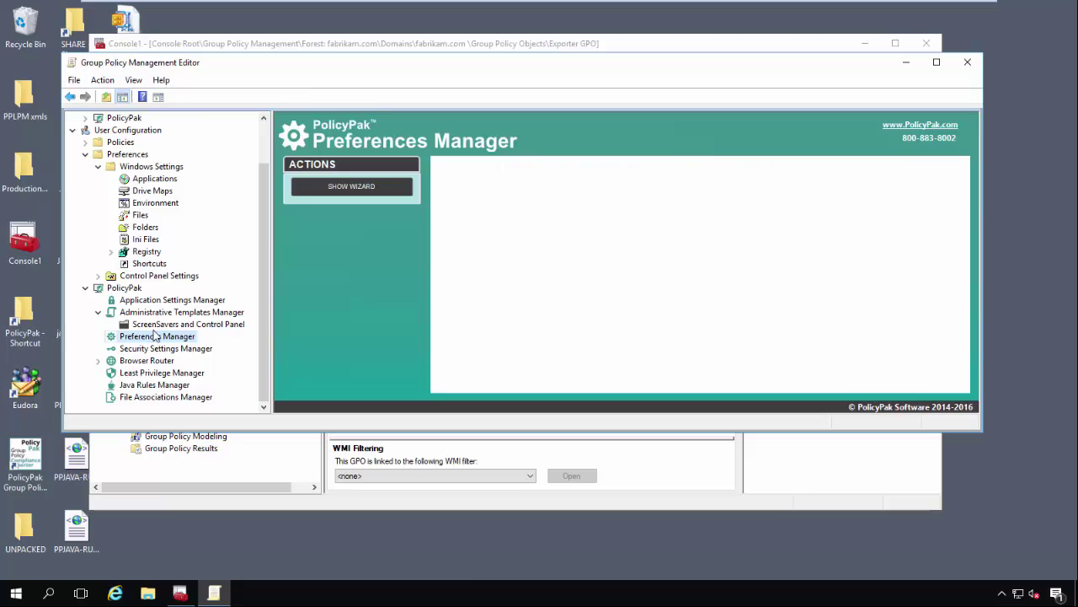
right_click(139, 340)
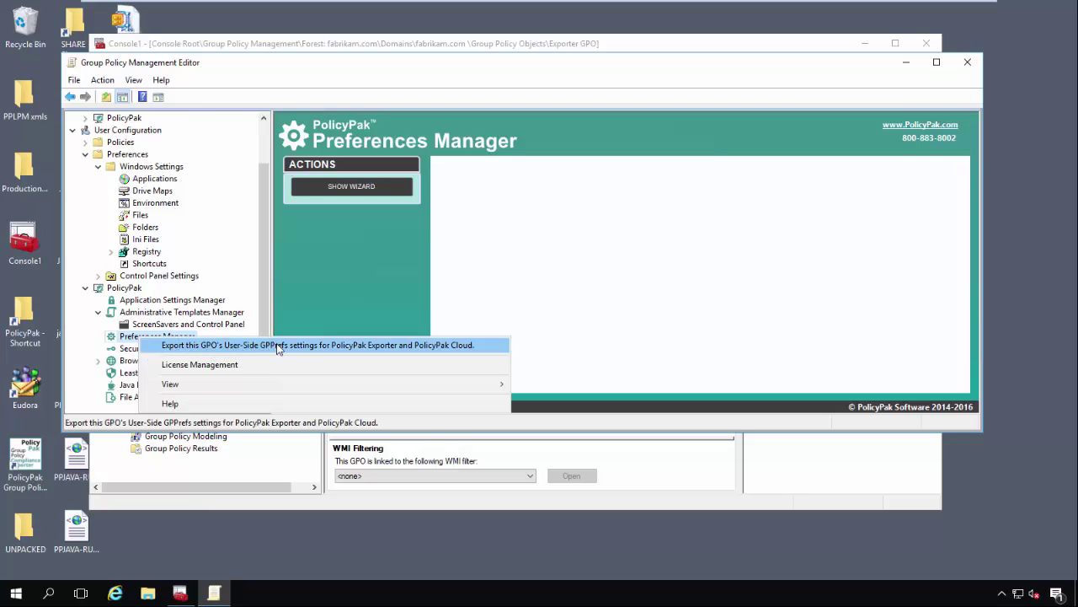
click(493, 297)
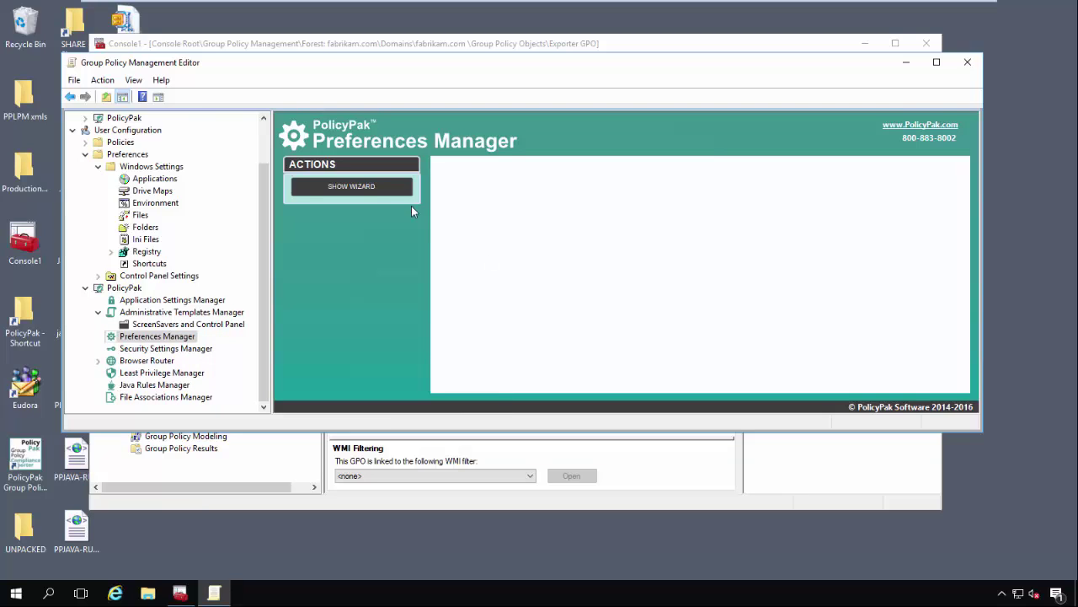
- Start the Preferences Manager wizard and keep the suggested Shortcuts_PolicyPak.xml file name
click(353, 186)
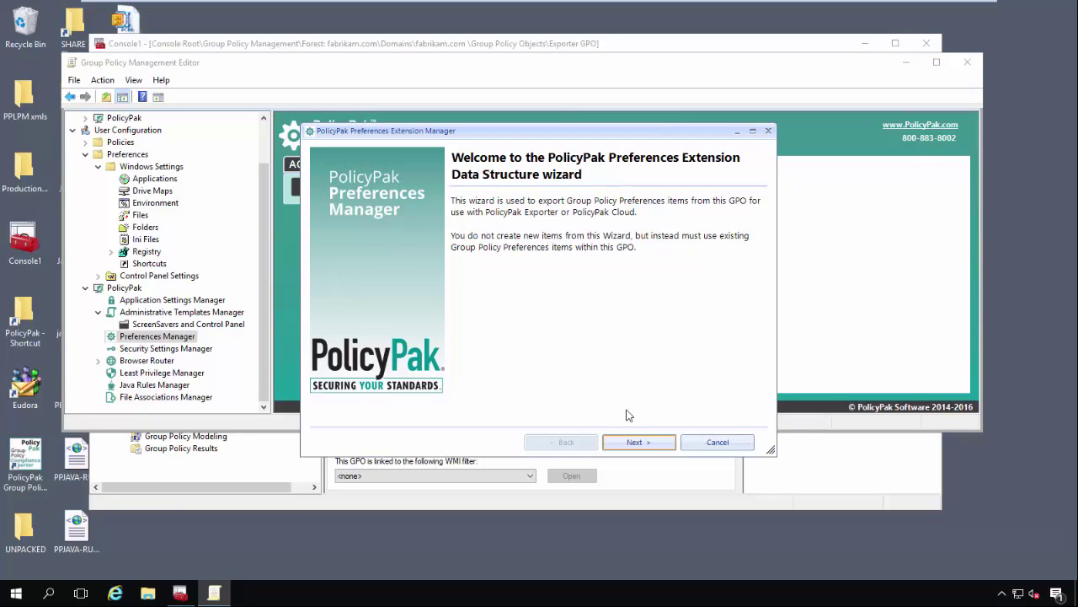
click(638, 442)
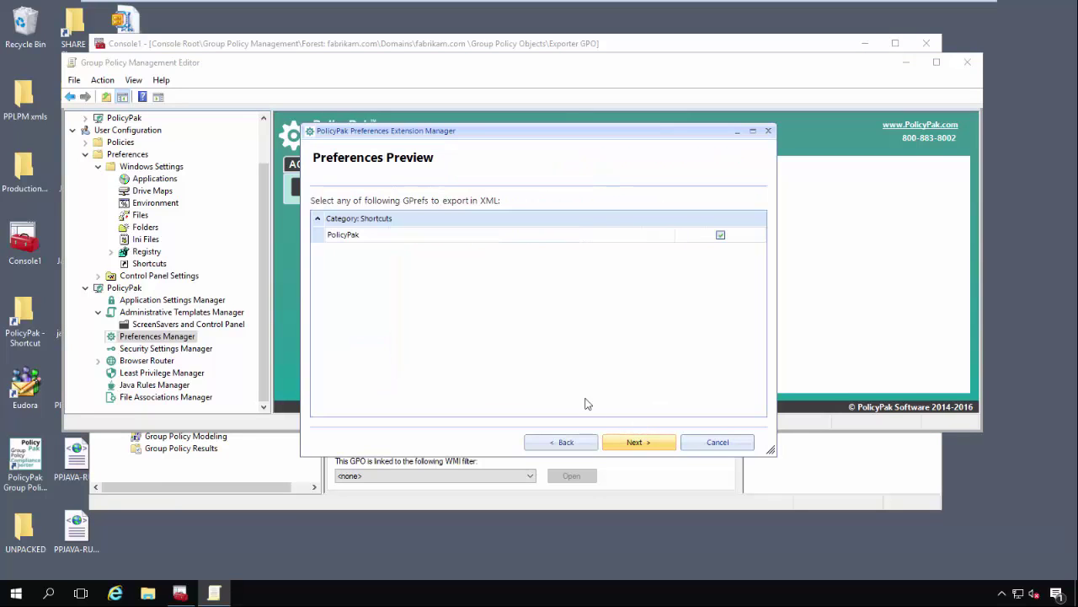
click(650, 443)
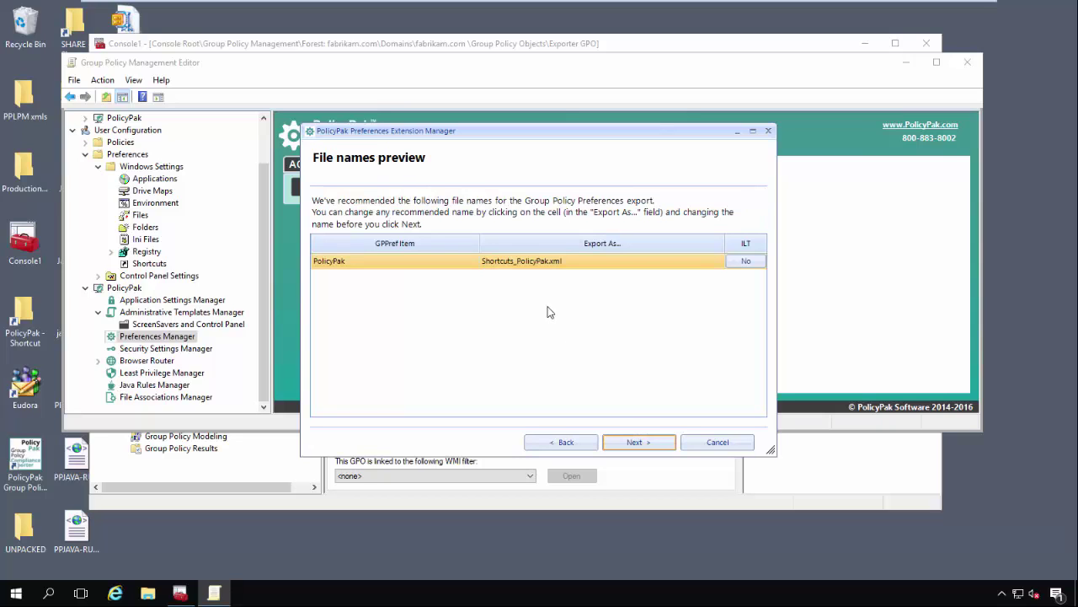
click(533, 264)
drag(550, 263, 477, 262)
click(551, 275)
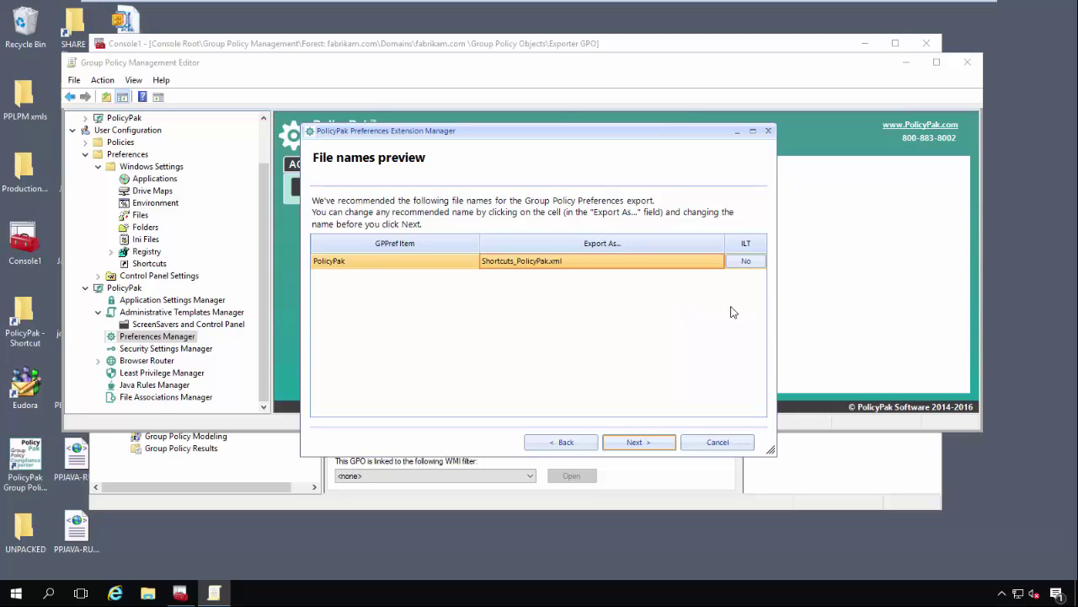
- Skip item-level targeting, export into Desktop\XML Files, and finish the wizard
click(744, 262)
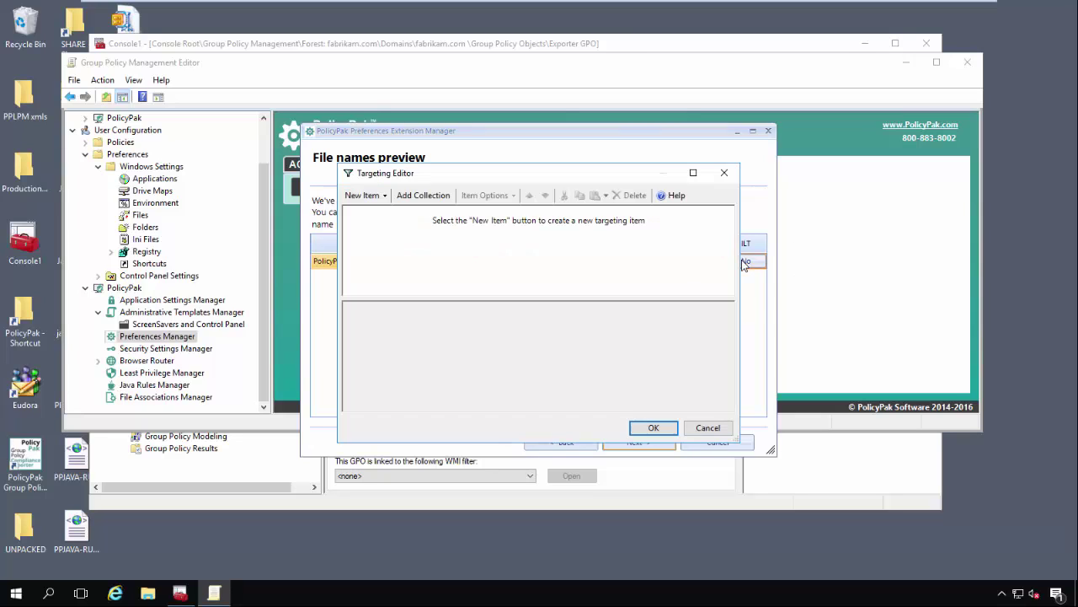
click(372, 195)
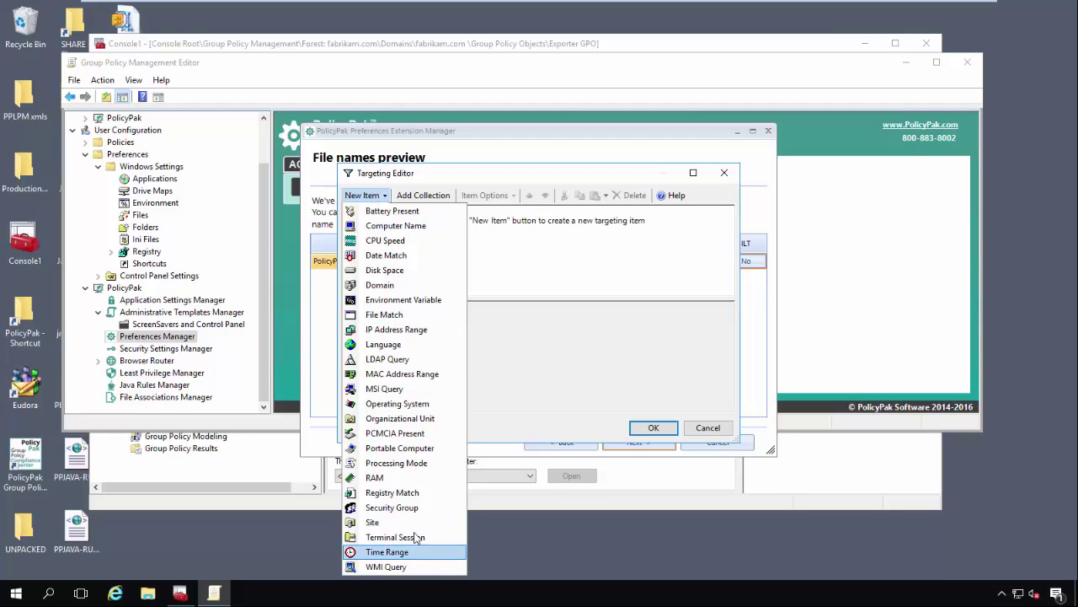
key(Escape)
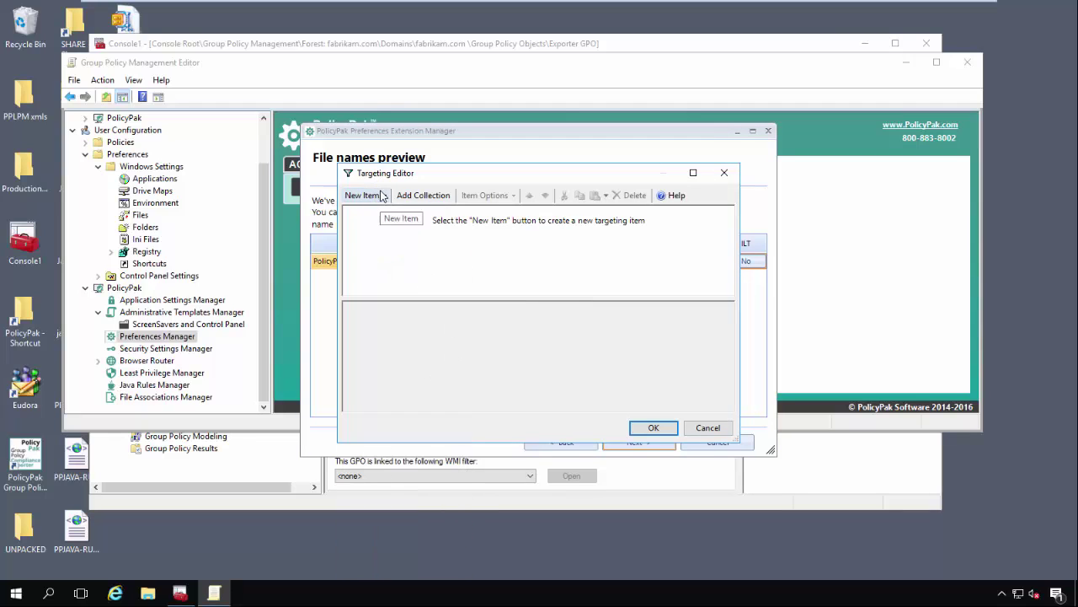
click(653, 427)
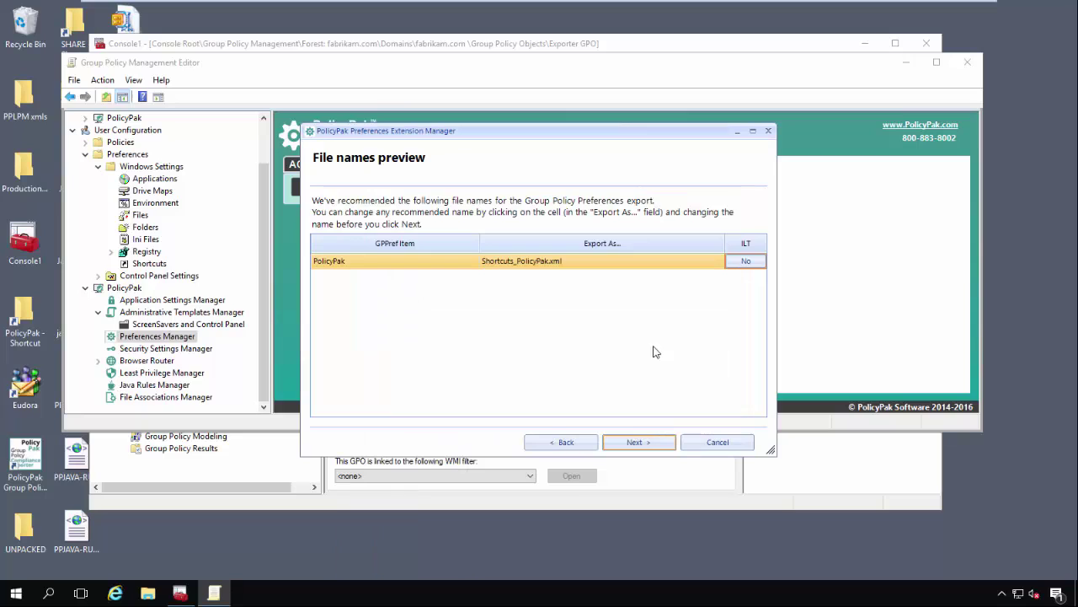
click(638, 442)
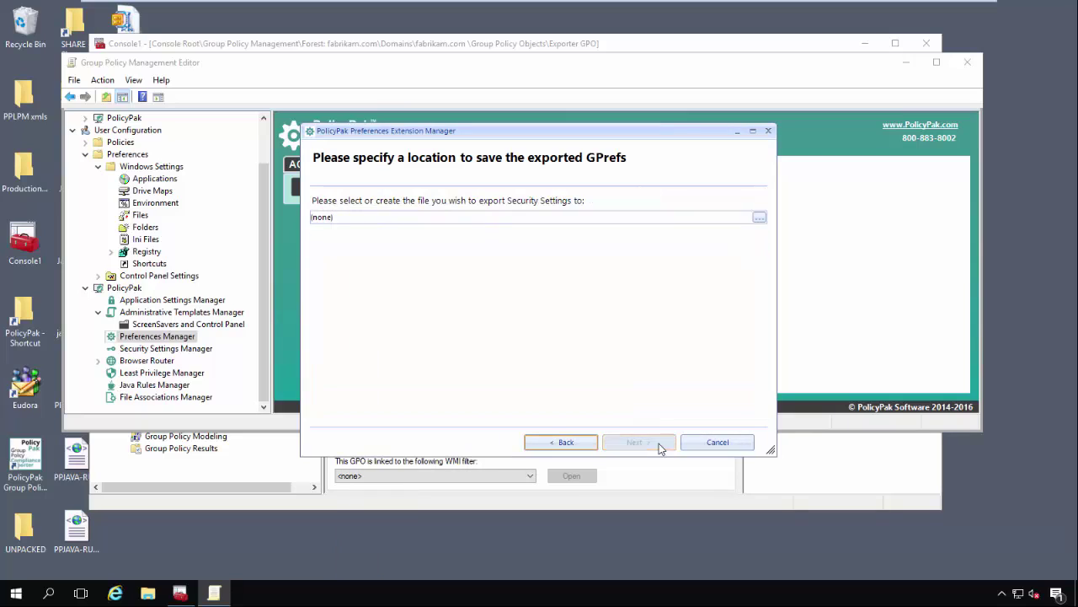
click(760, 218)
click(470, 355)
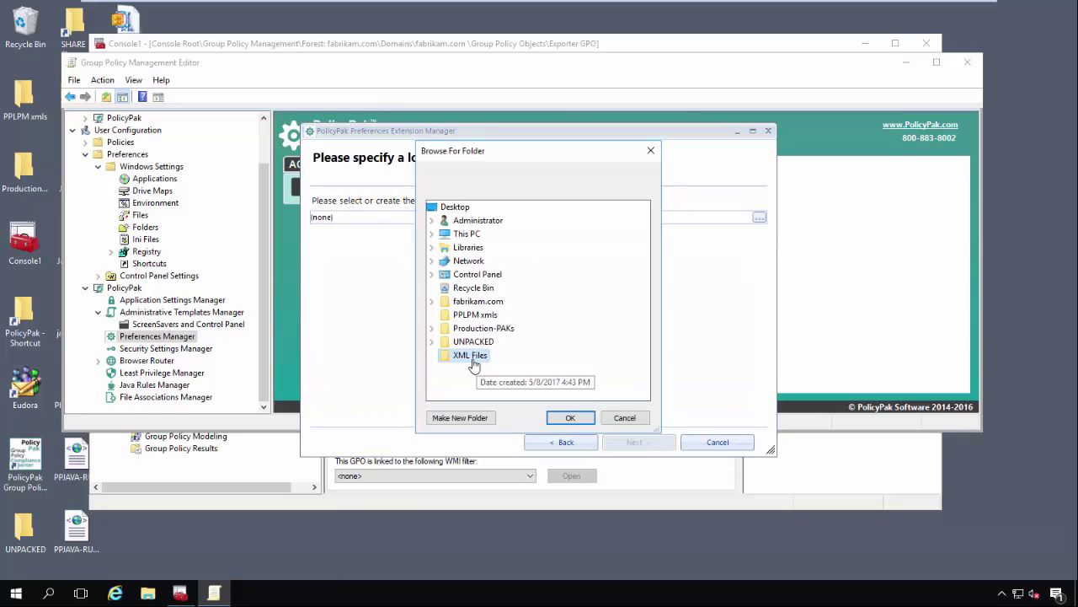
click(571, 417)
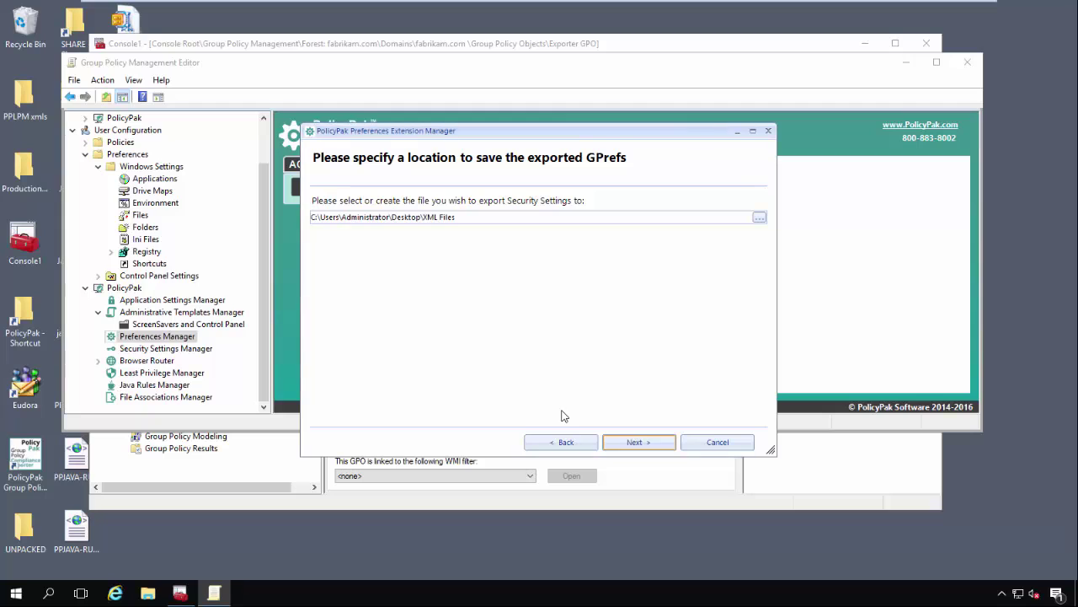
click(652, 438)
click(641, 441)
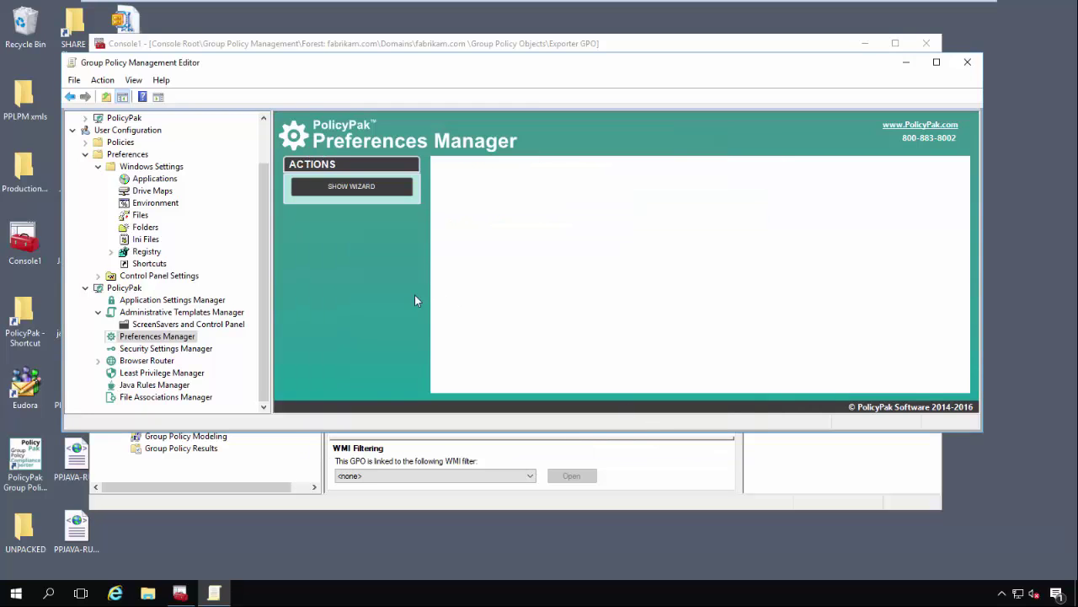
- Expand User Policies > Windows Settings > Security Settings to review Software Restriction Policies
click(169, 348)
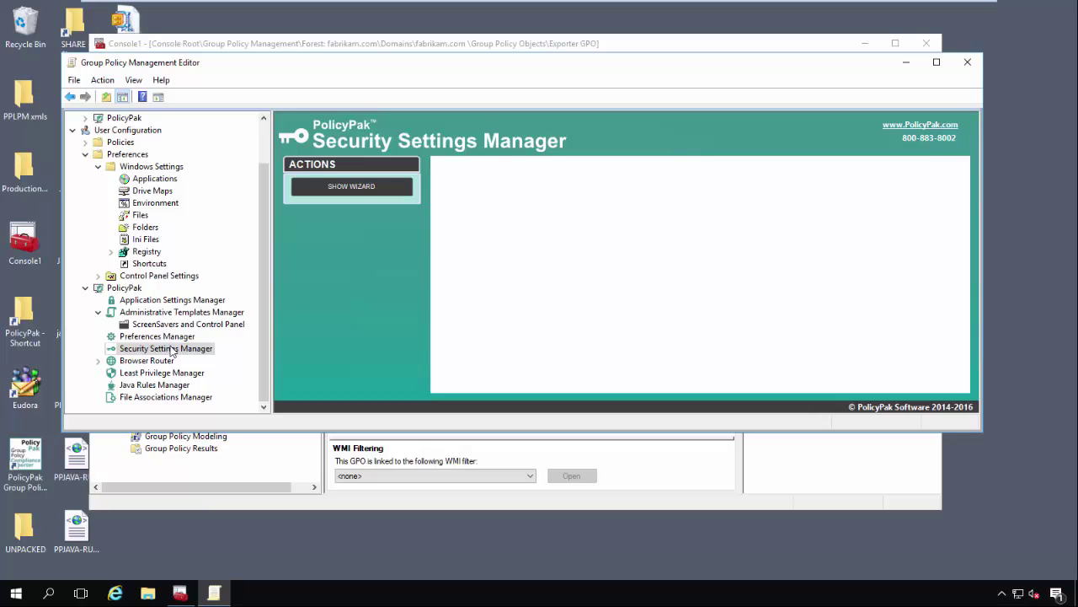
click(98, 167)
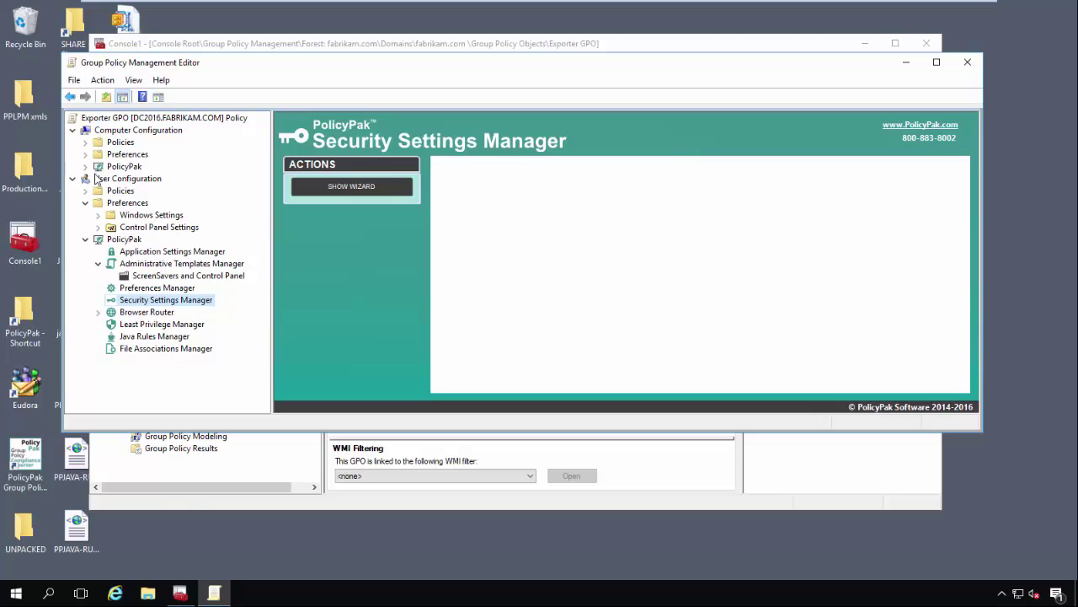
click(85, 192)
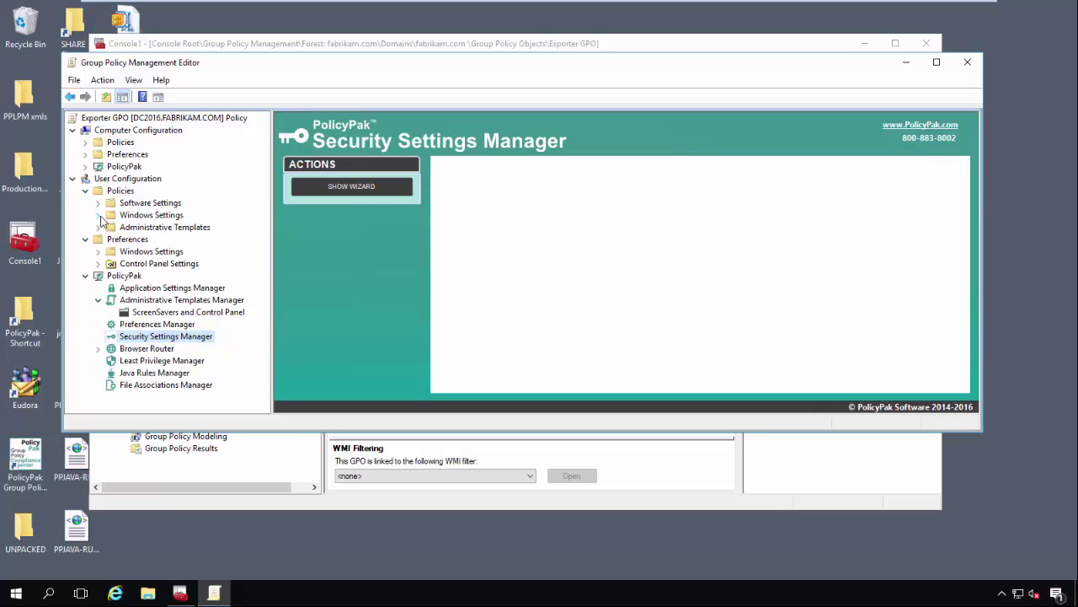
click(99, 216)
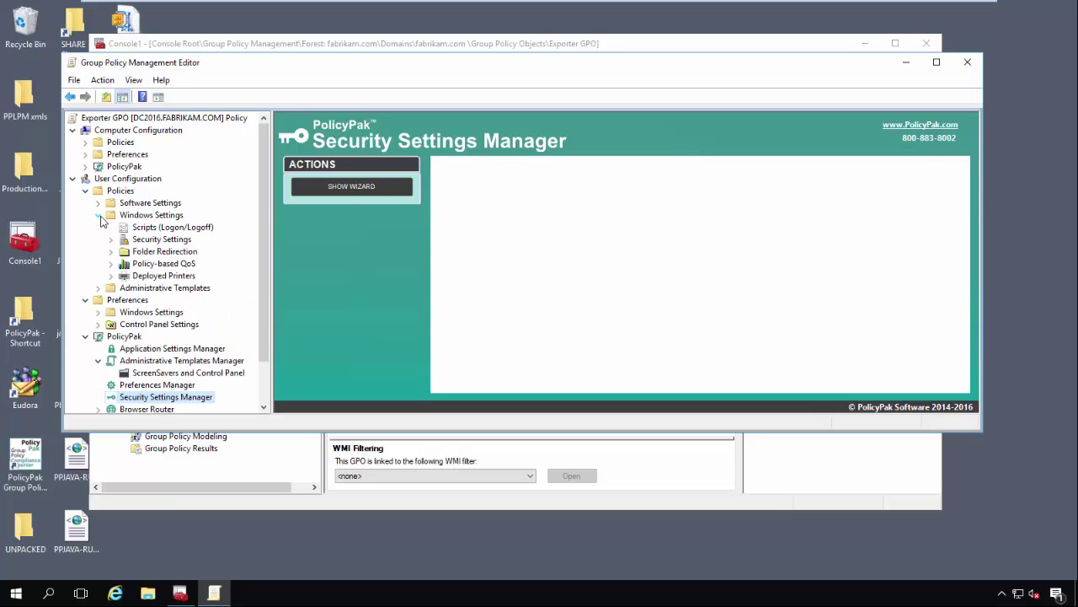
click(151, 240)
click(111, 240)
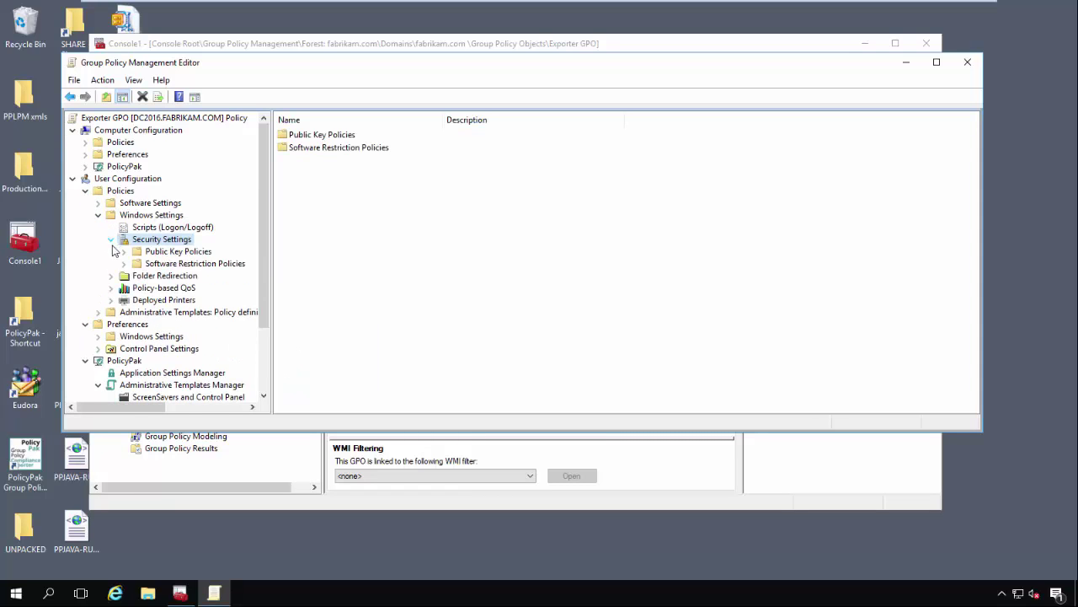
click(150, 264)
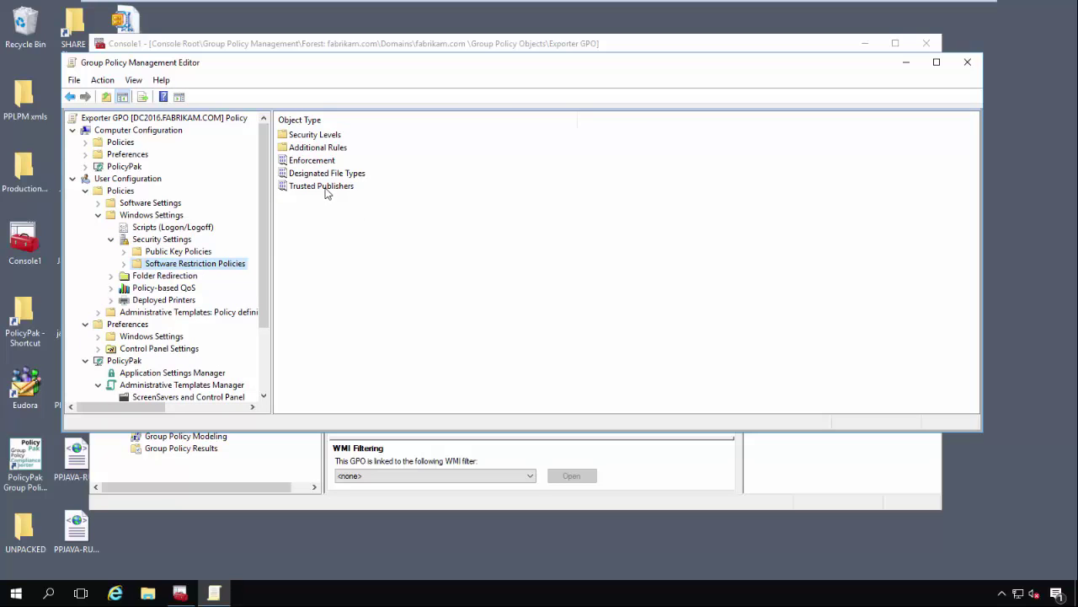
drag(266, 276, 268, 357)
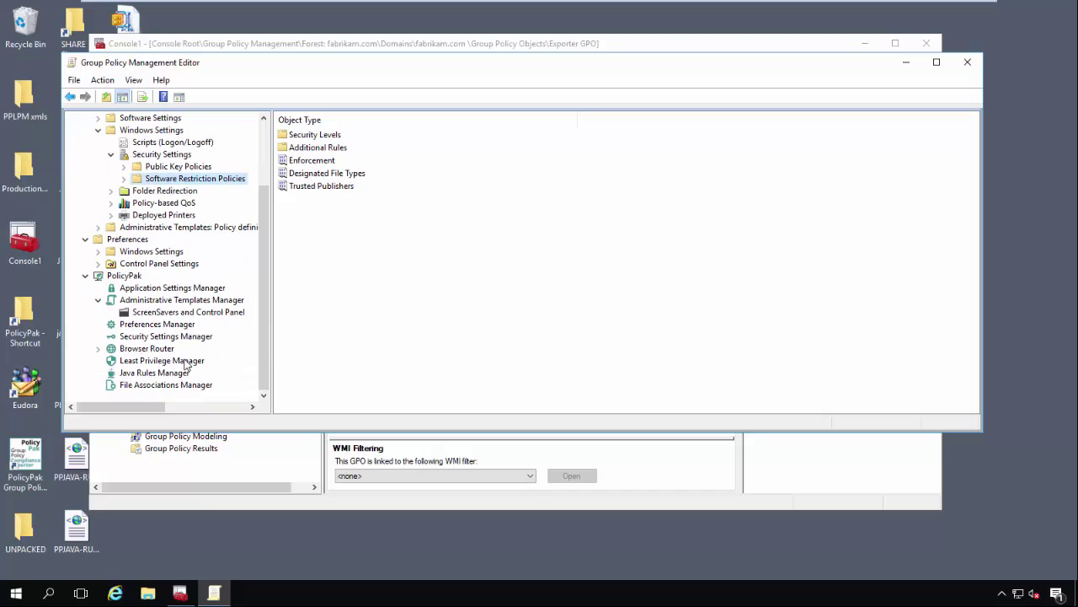
- Return to the PolicyPak Security Settings Manager page and check its export options
click(159, 338)
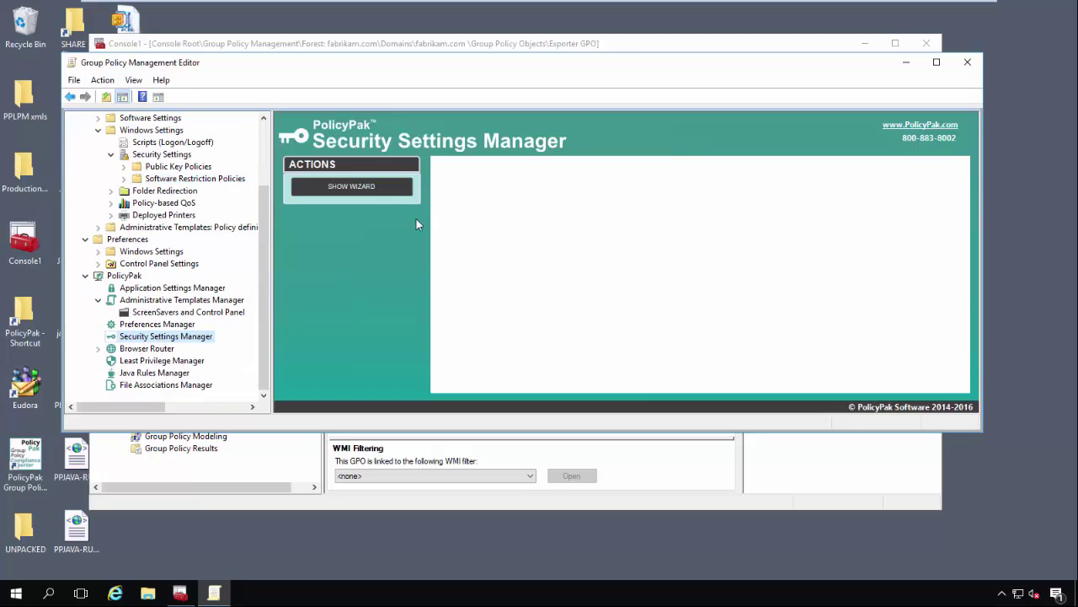
right_click(156, 339)
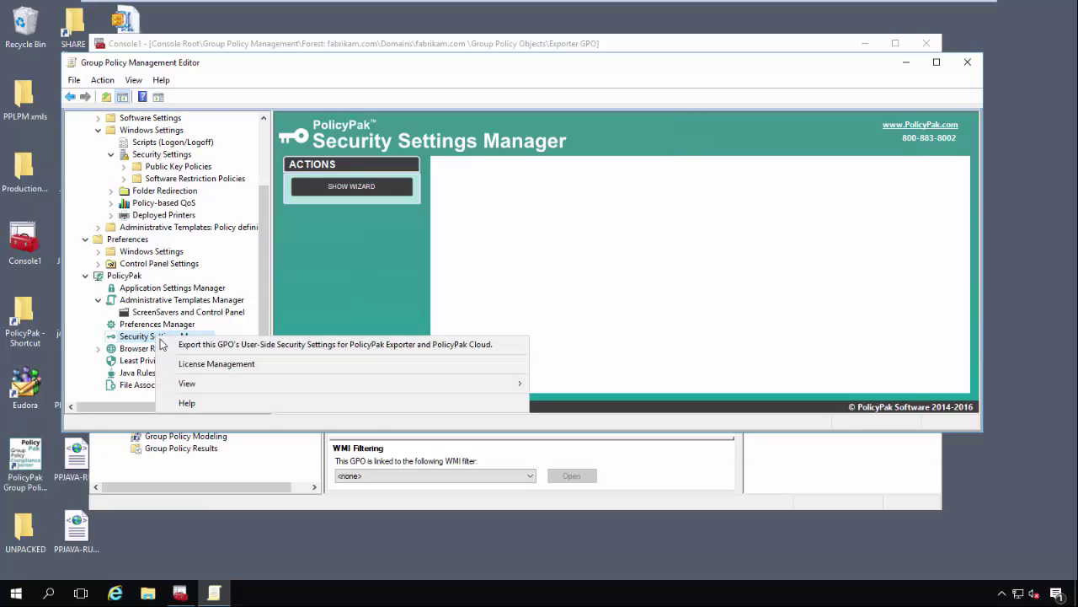
click(180, 345)
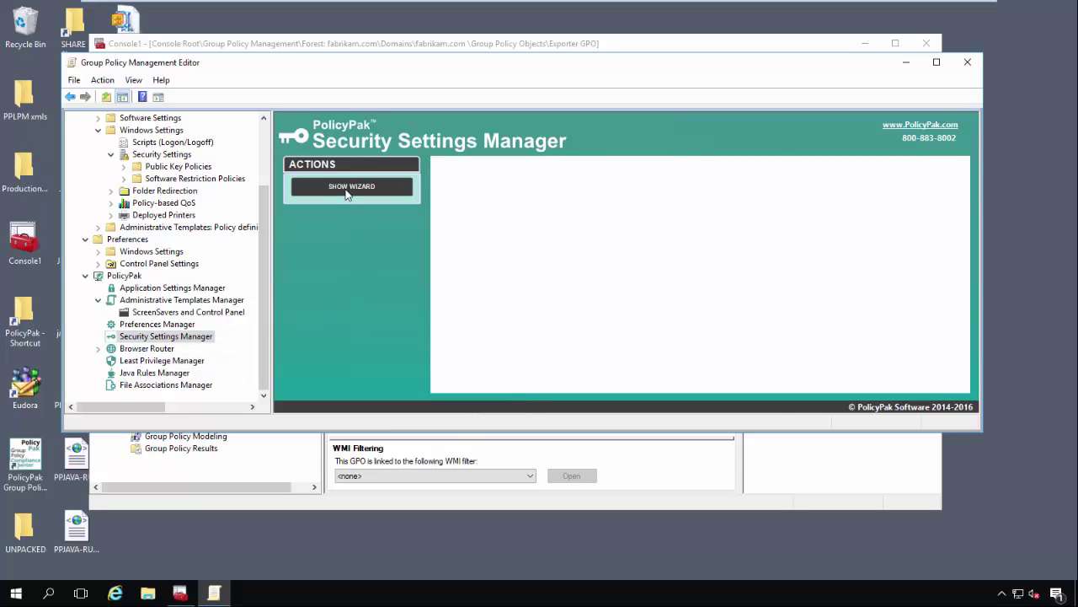
- Step the Security Settings Manager export wizard past the preview and targeting pages
click(347, 187)
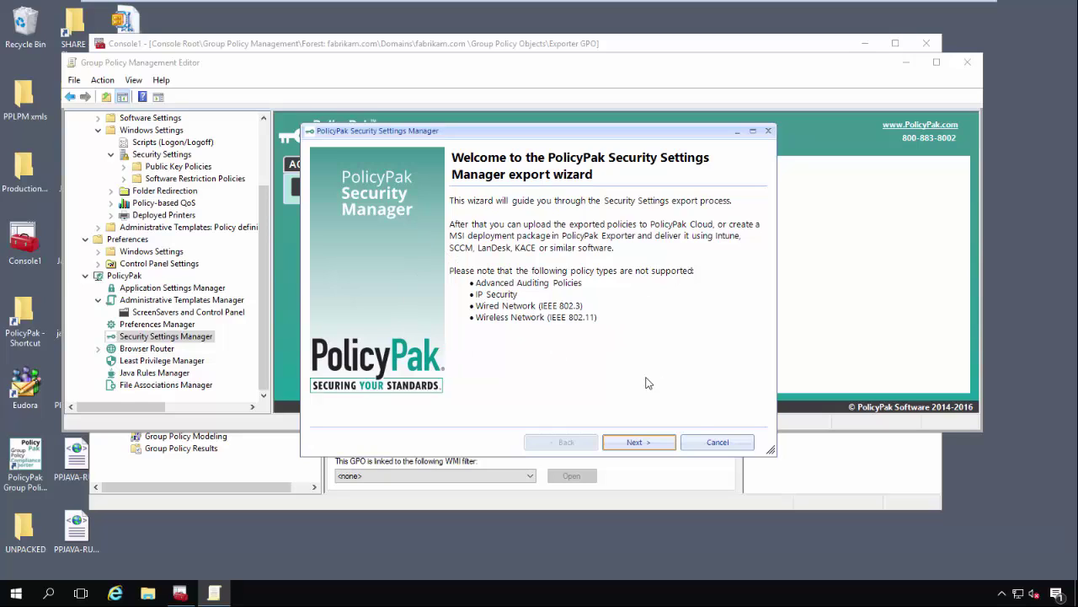
click(663, 443)
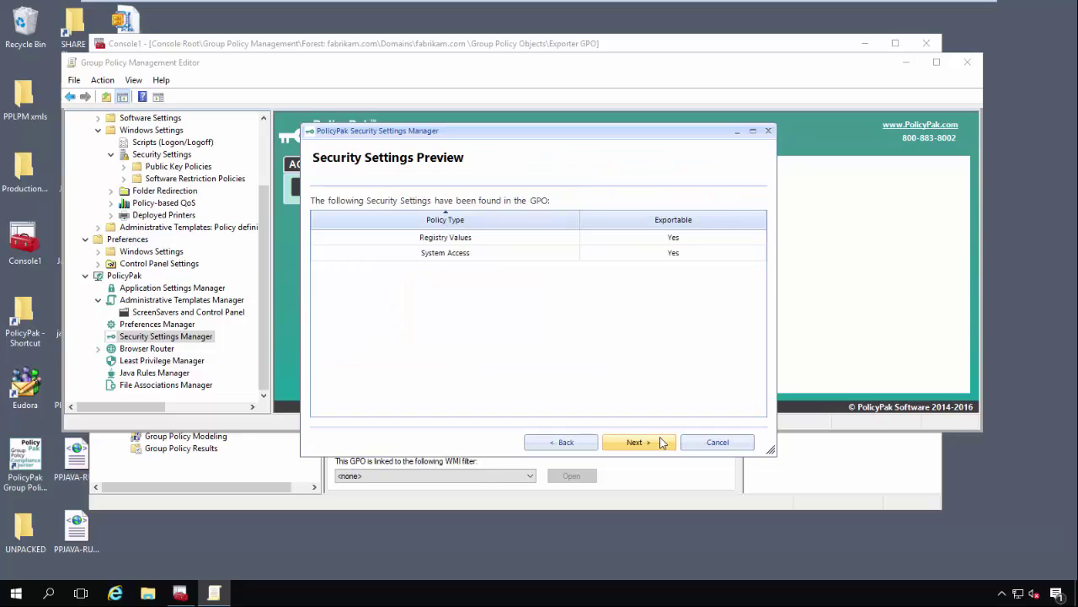
click(662, 443)
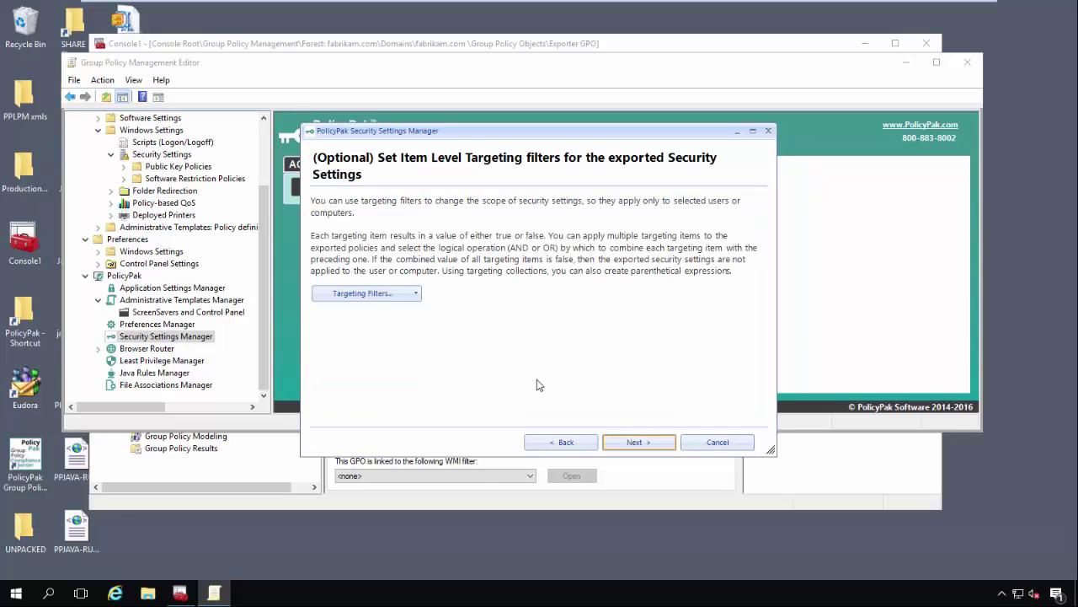
click(655, 442)
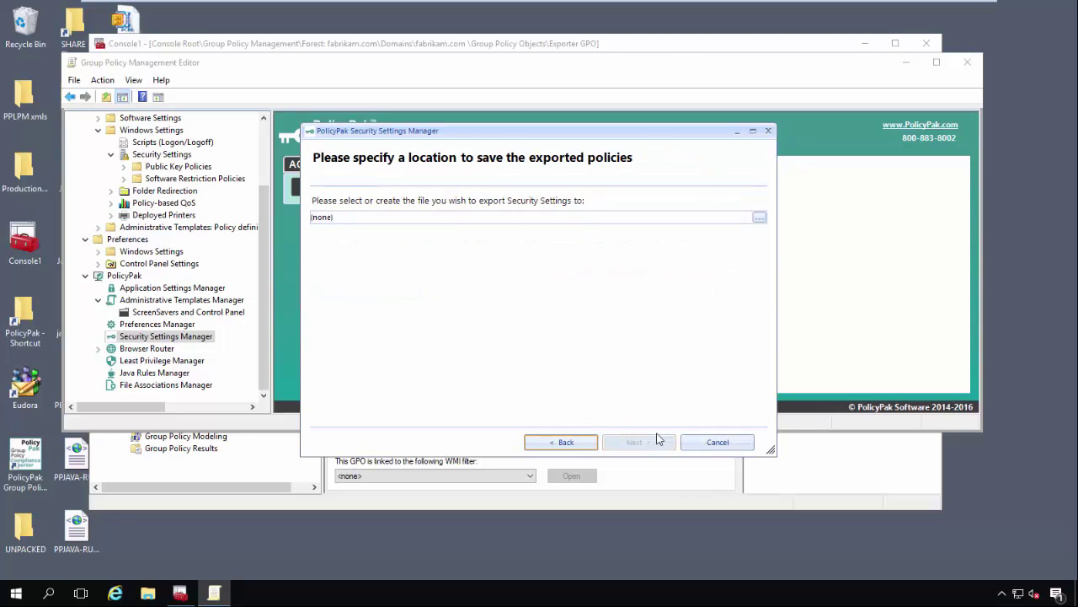
- Save the export as a new Security Settings.xml in Desktop\XML Files and finish
click(765, 219)
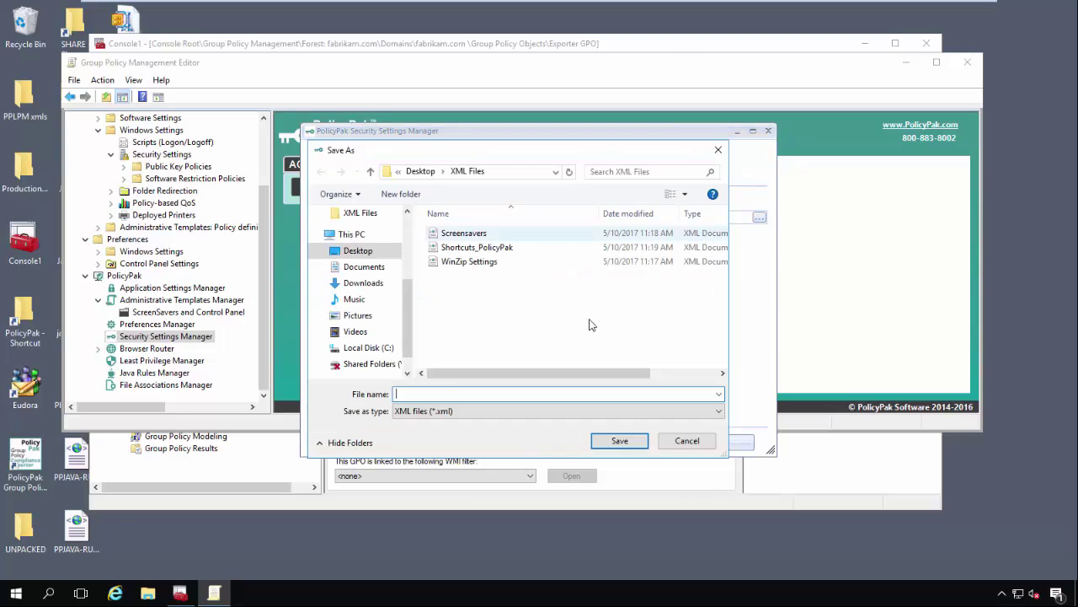
text(Scre)
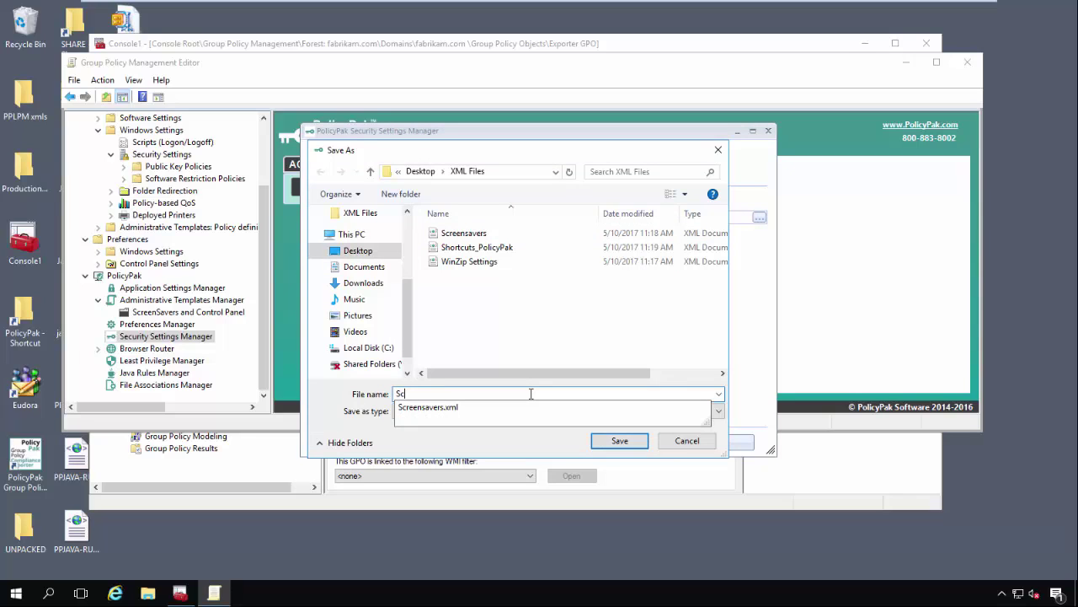
key(BackSpace)
text(ecurity Settings)
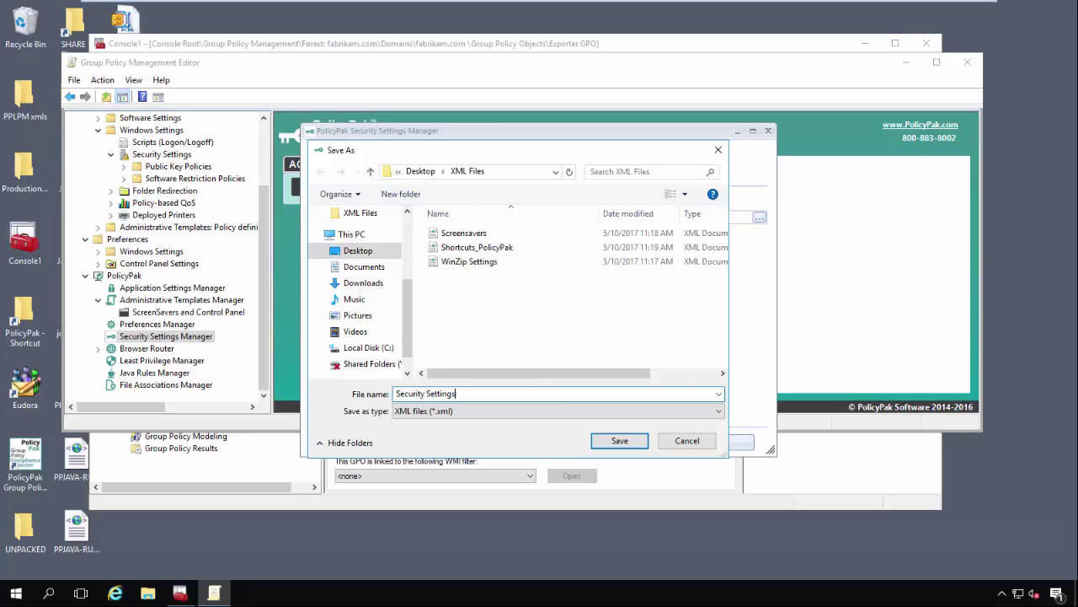
click(620, 441)
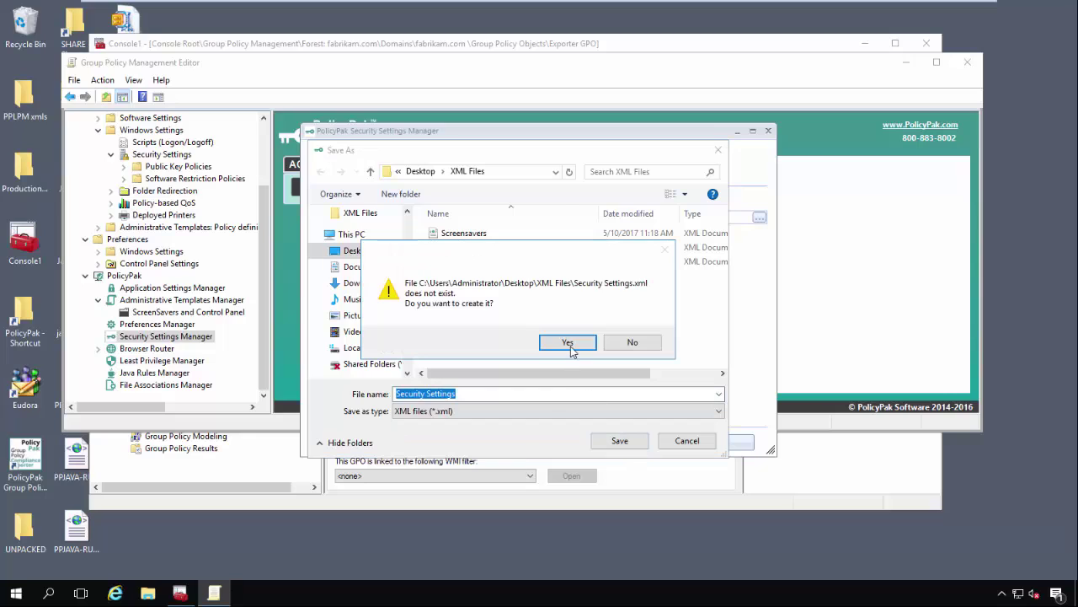
click(570, 348)
click(659, 443)
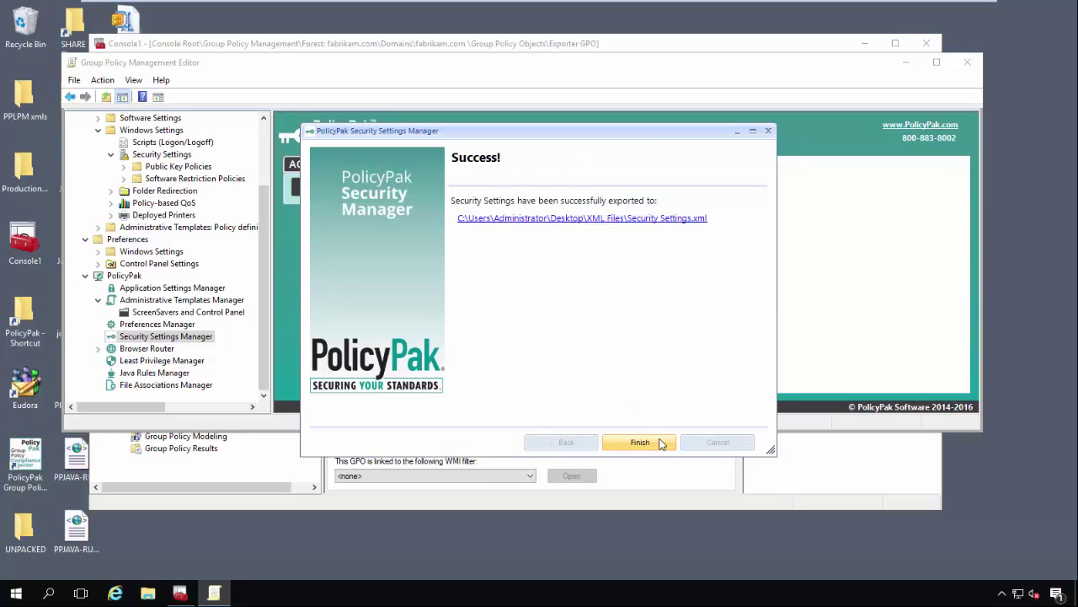
click(661, 443)
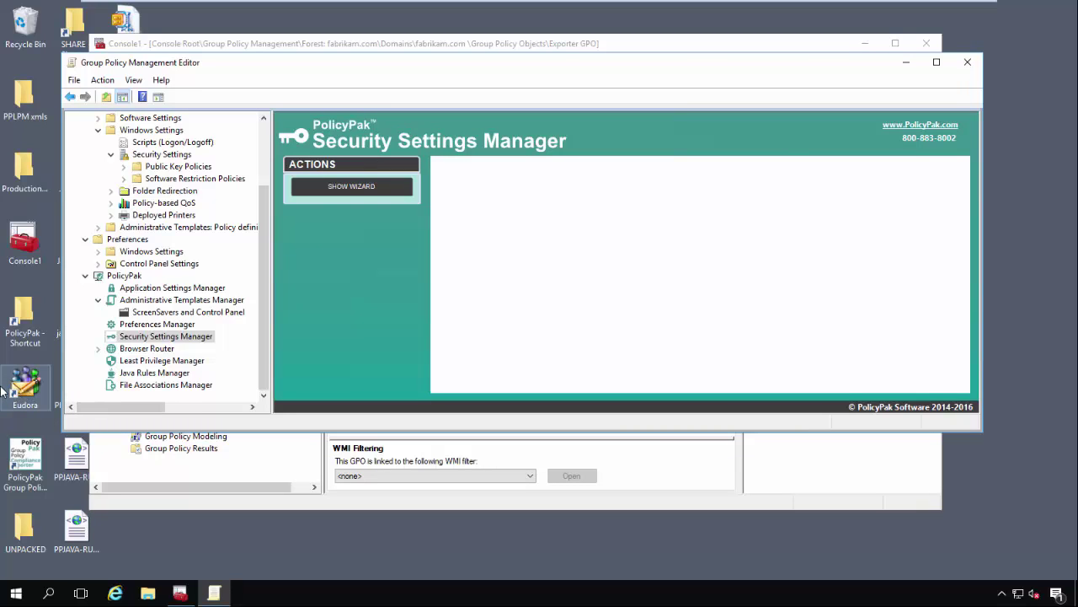
- Open Browser Router and select its Browser Routes collection
click(145, 348)
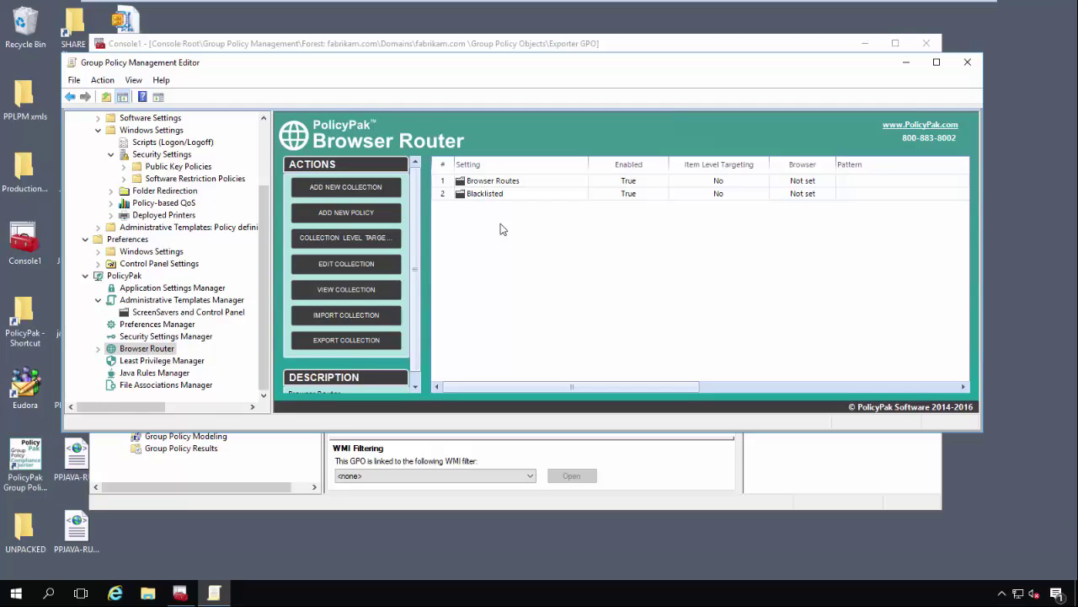
right_click(494, 183)
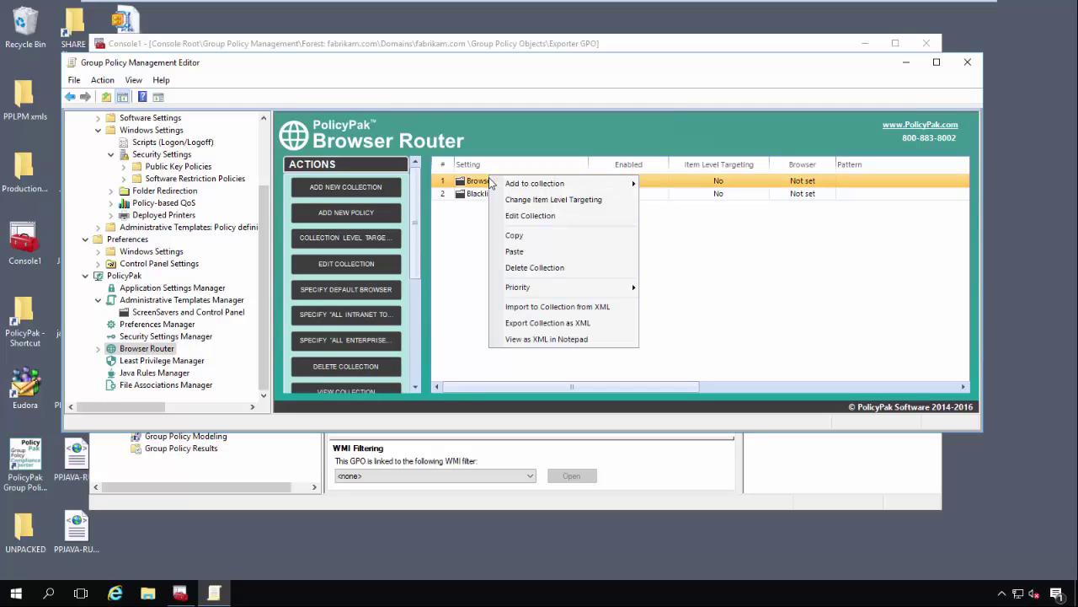
click(483, 295)
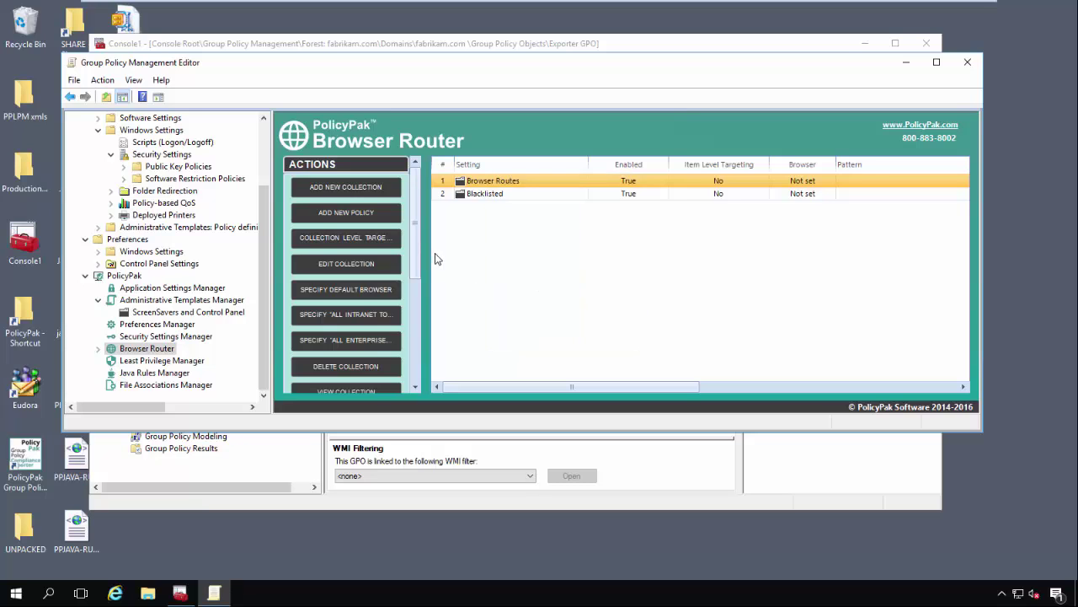
click(487, 181)
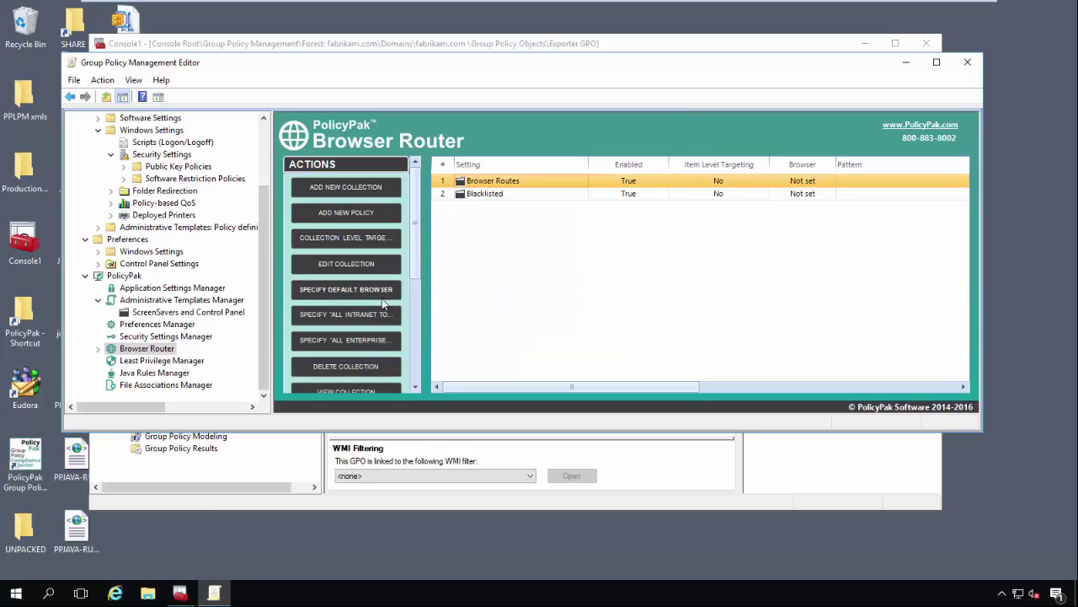
drag(413, 267, 420, 324)
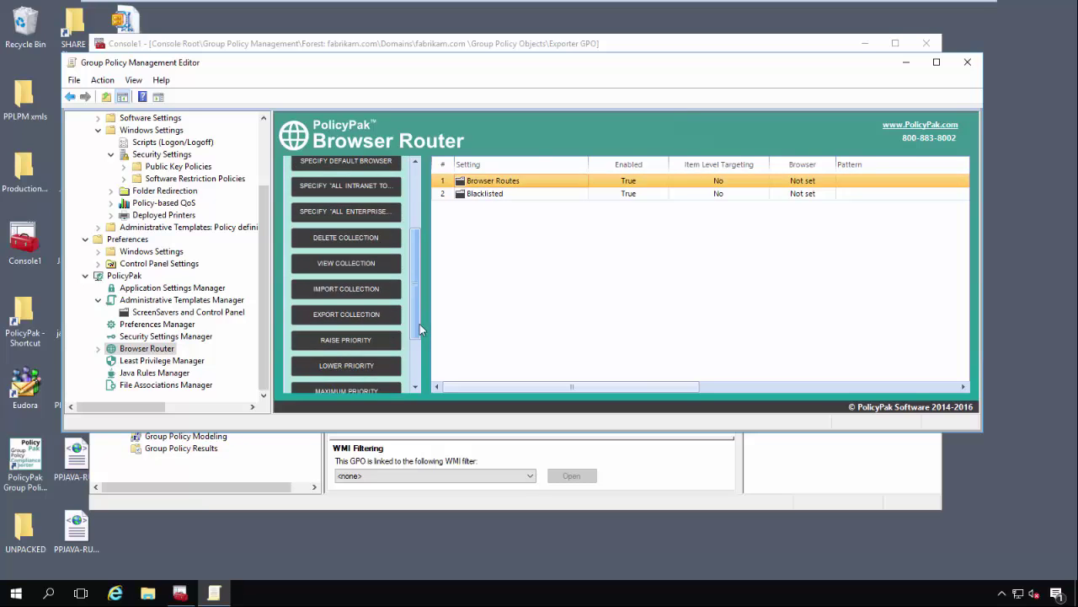
- Export all Browser Router collections to BrowserRouter.xml in the XML Files folder
right_click(144, 349)
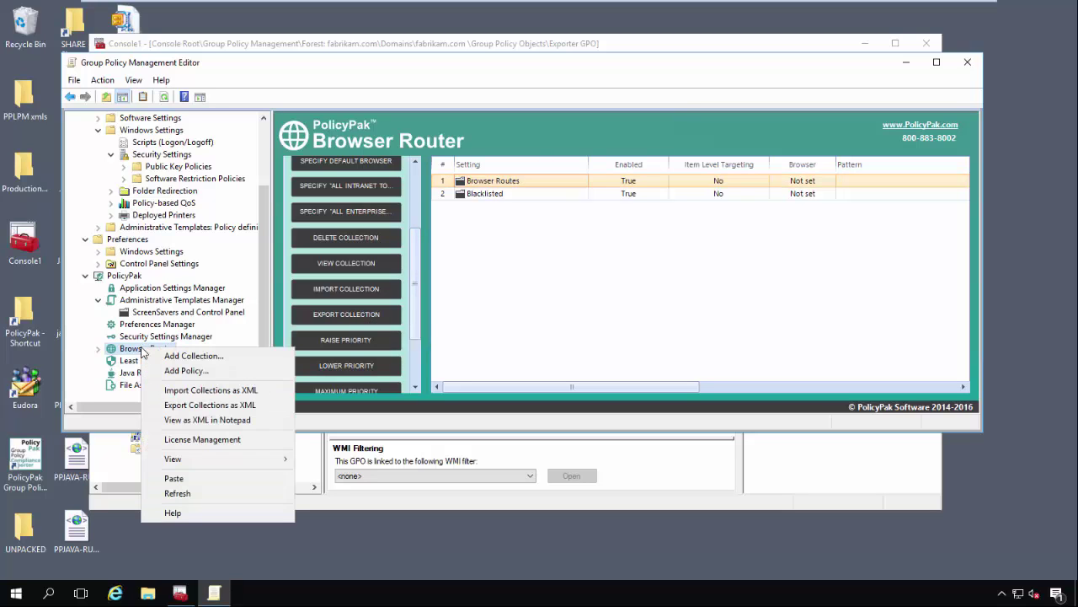
click(204, 407)
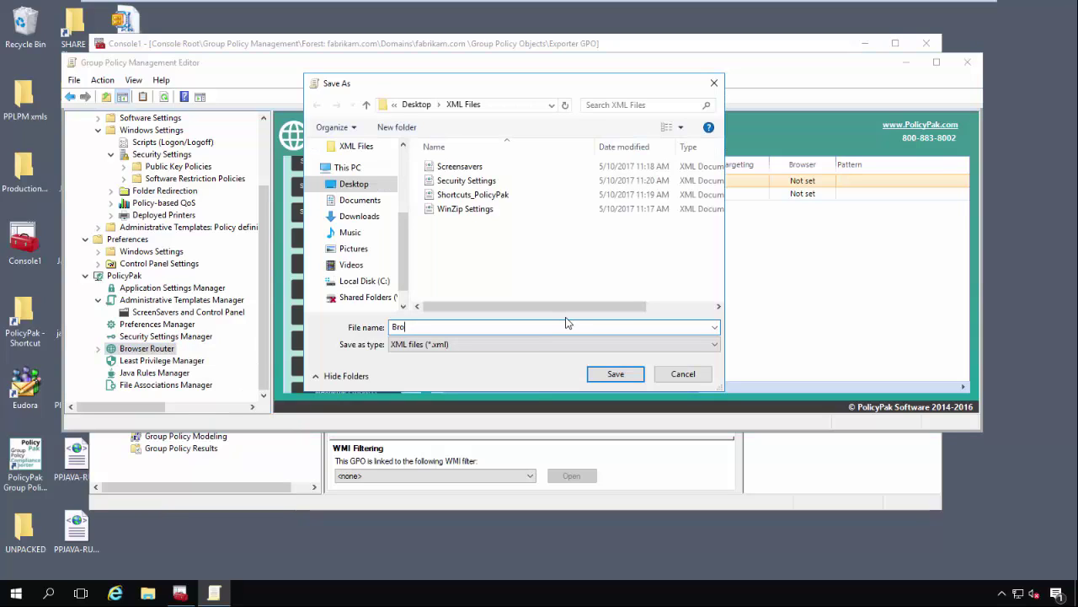
text(BrowserRouter)
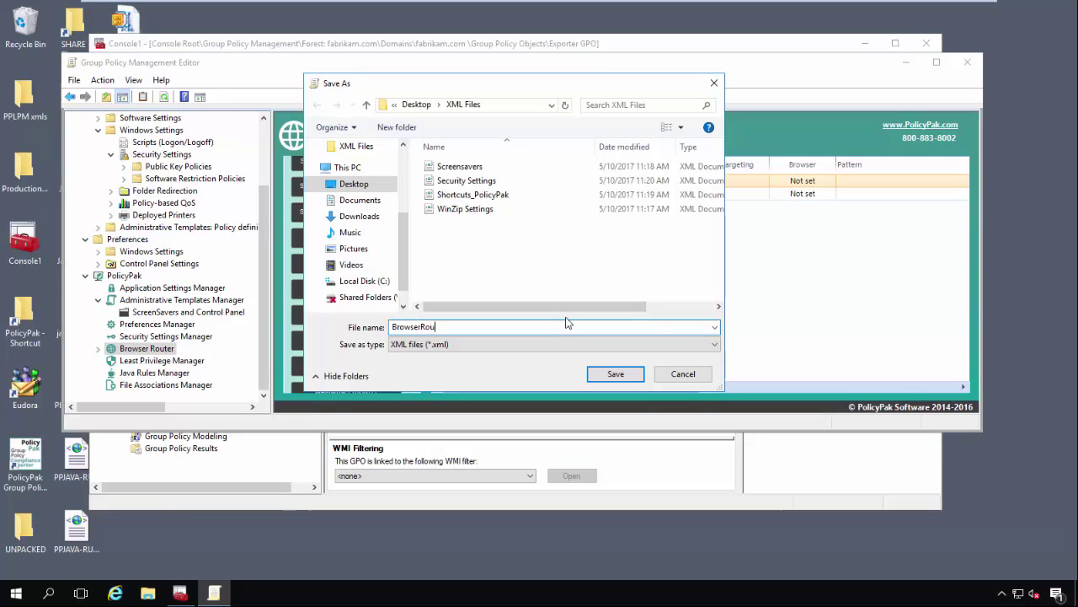
click(631, 379)
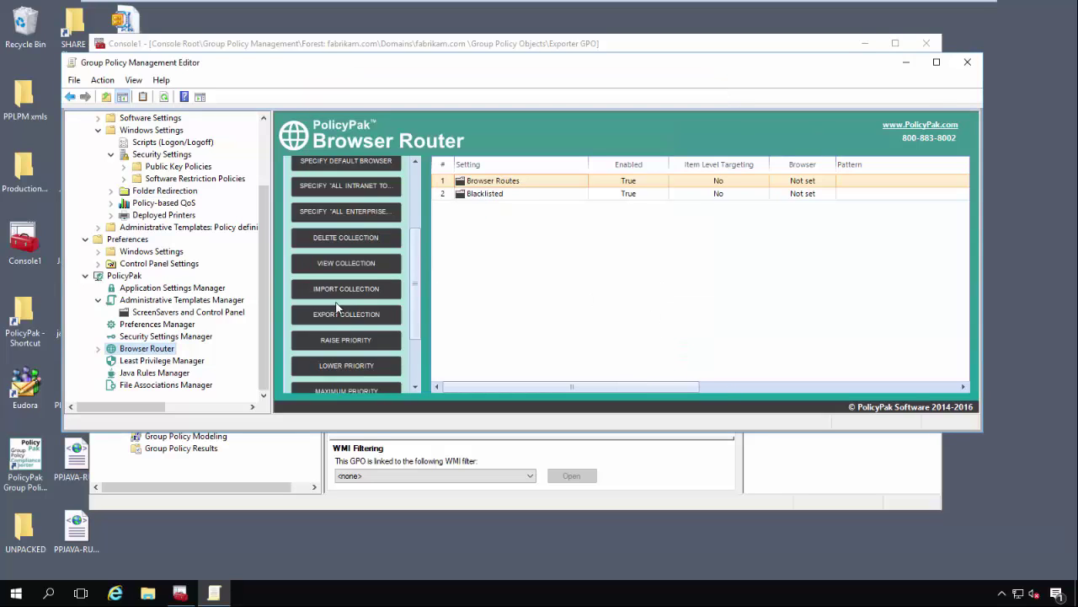
click(158, 361)
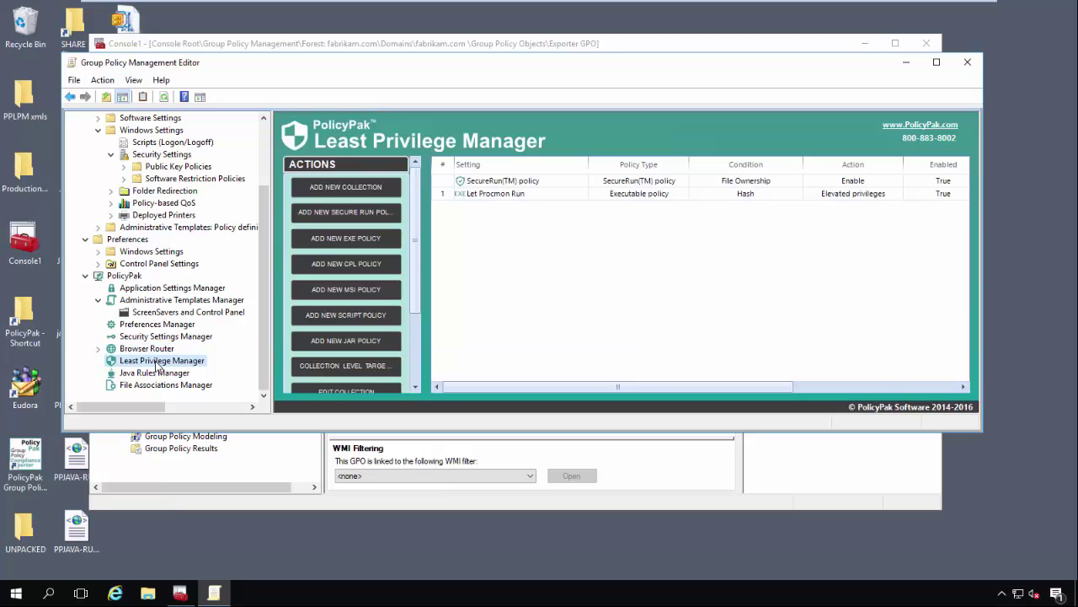
- Export all Least Privilege Manager collections as 'LPM' XML in the XML Files folder
right_click(520, 184)
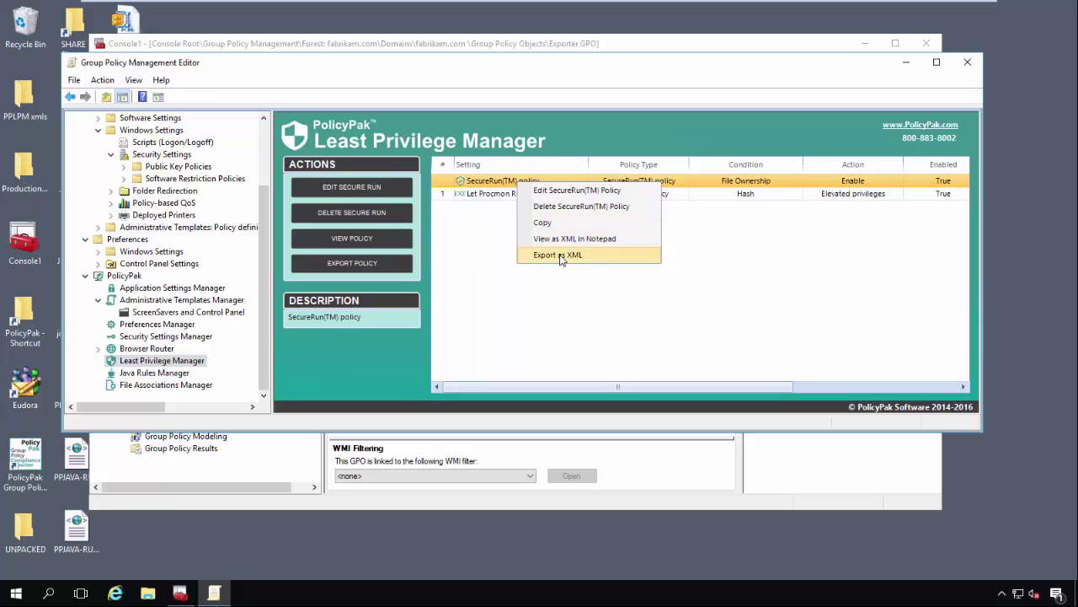
click(472, 256)
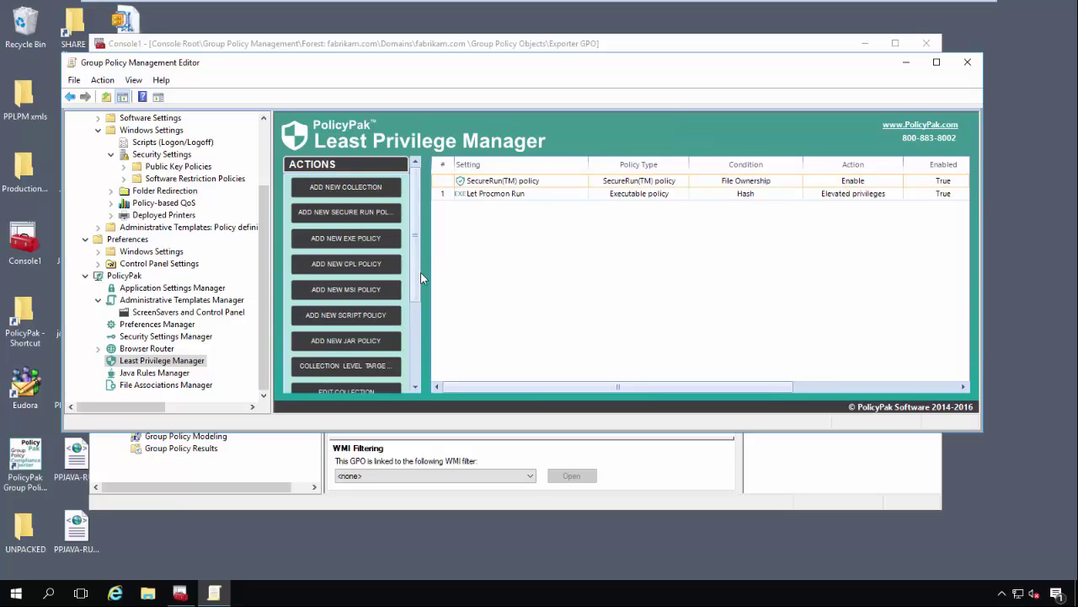
drag(424, 272, 421, 344)
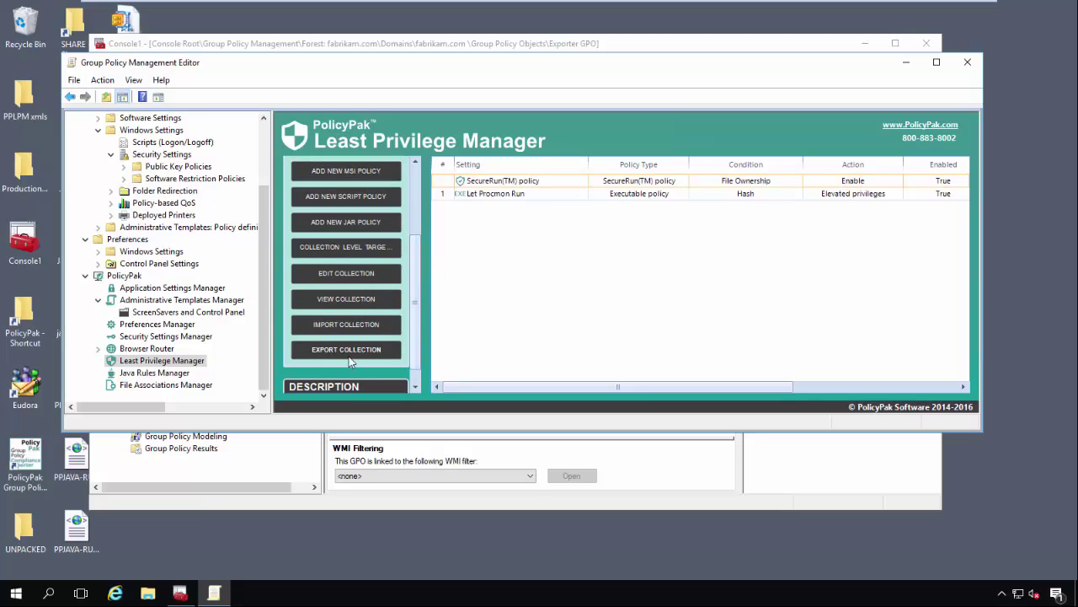
right_click(137, 366)
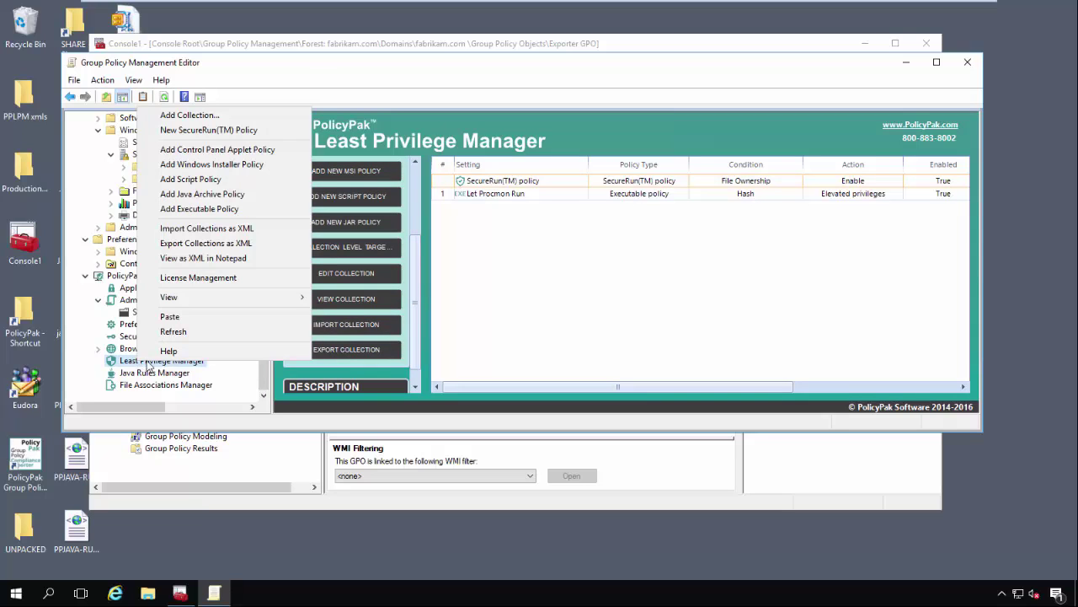
click(257, 243)
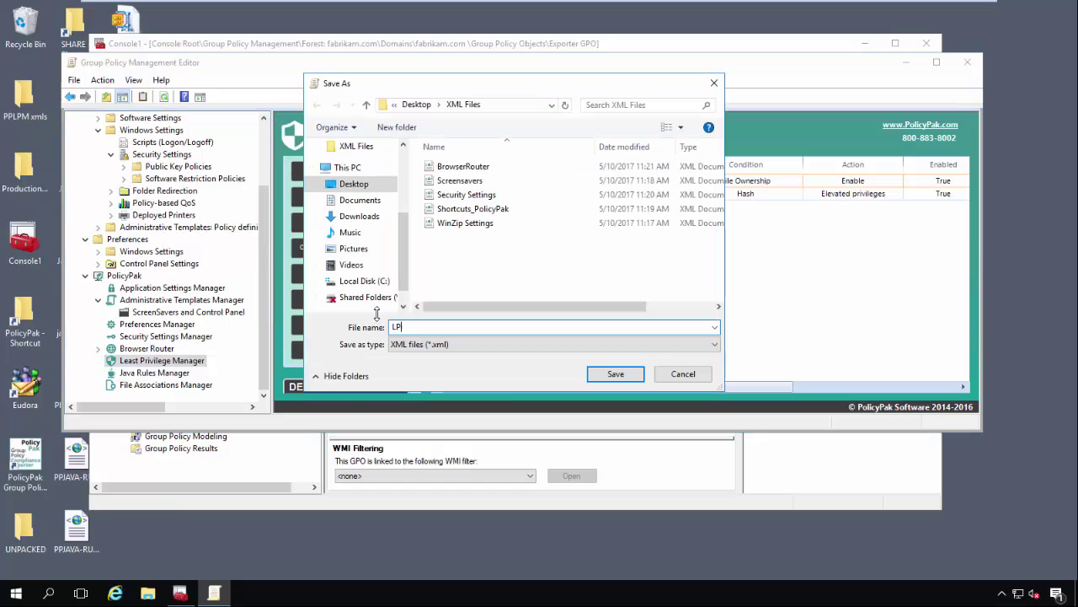
text(LPM)
click(616, 374)
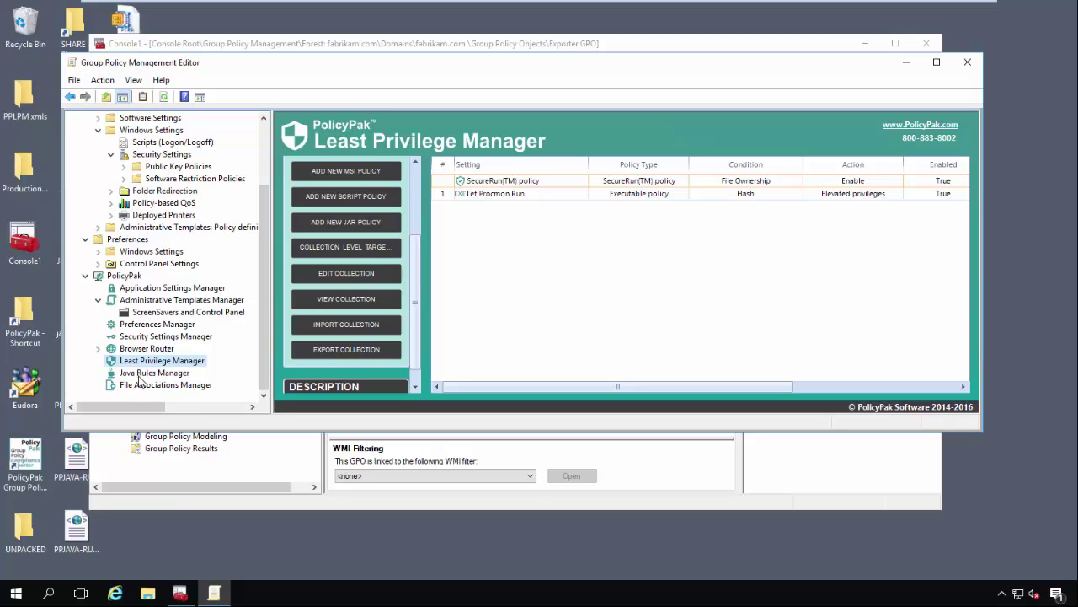
- Collapse User Configuration and open the computer-side Java Rules Manager
scroll(179, 303, up, 3)
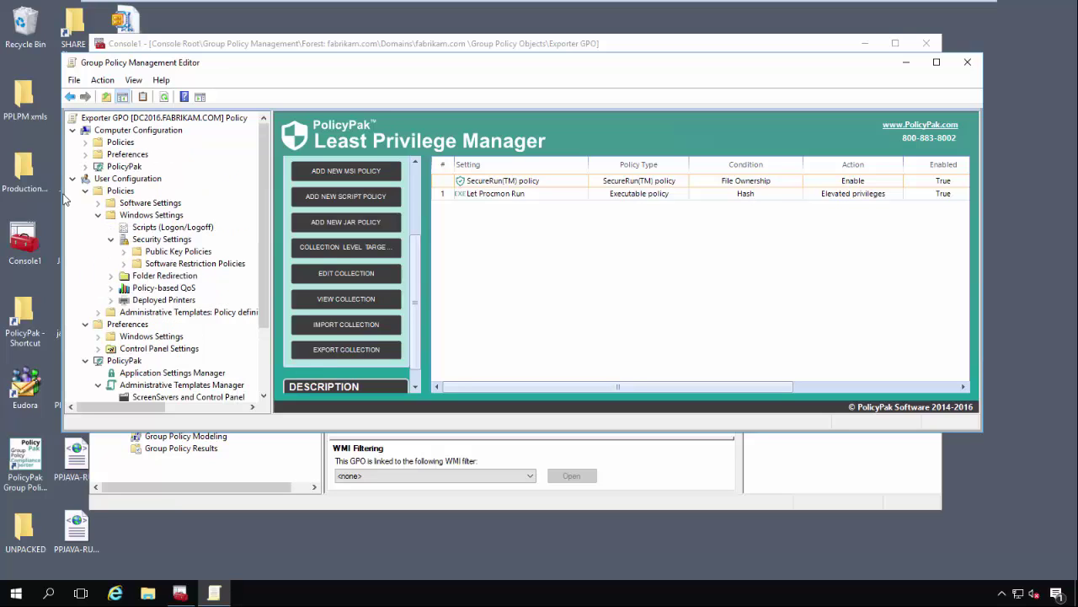
click(84, 178)
click(85, 167)
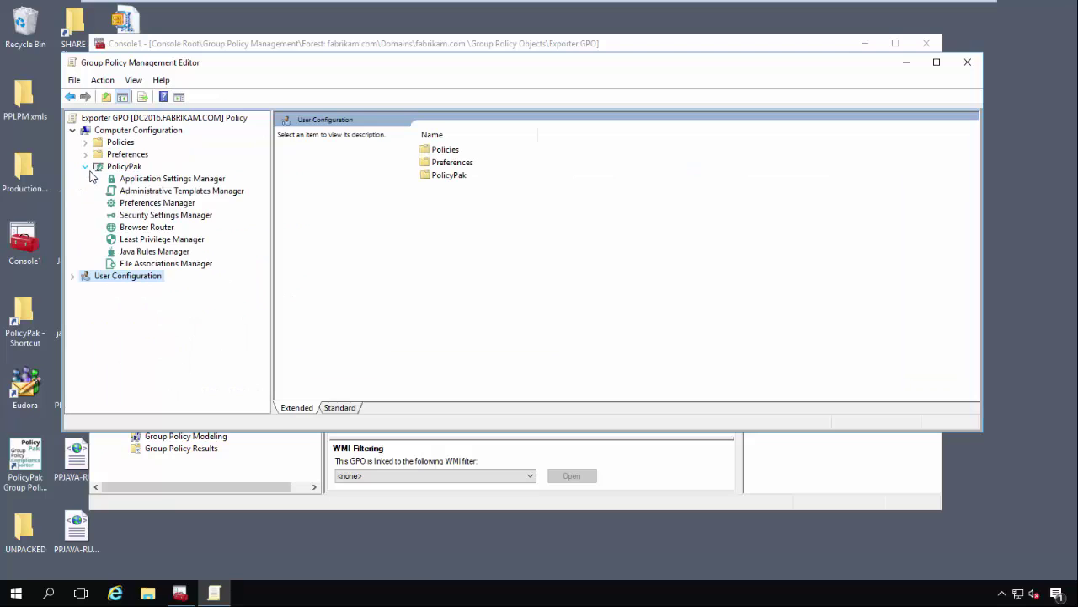
click(154, 253)
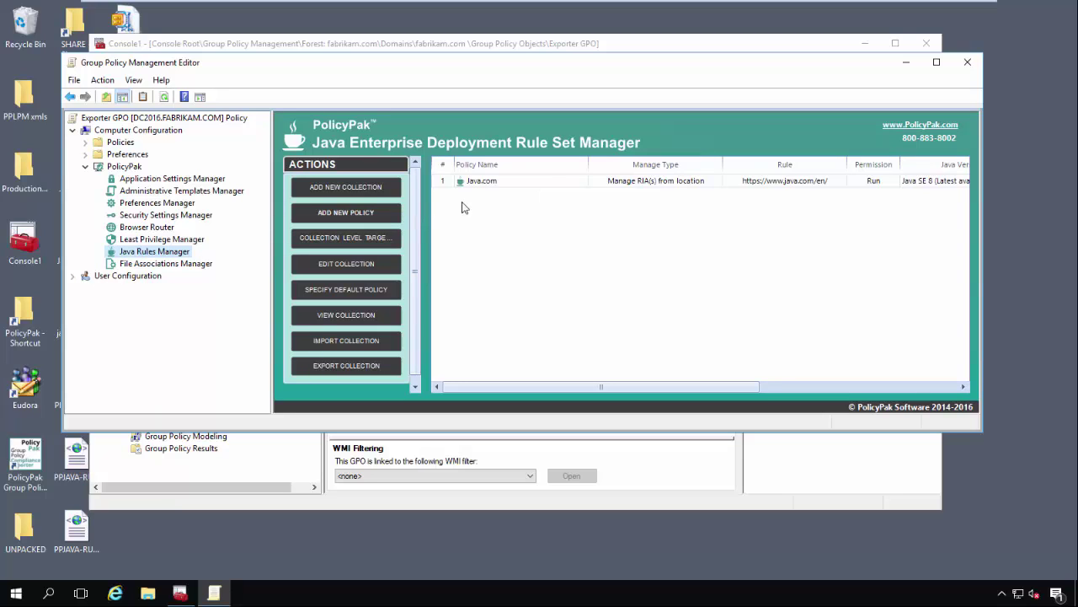
- Export the Java Rules collections, including Java.com, as JRM in XML Files
right_click(480, 183)
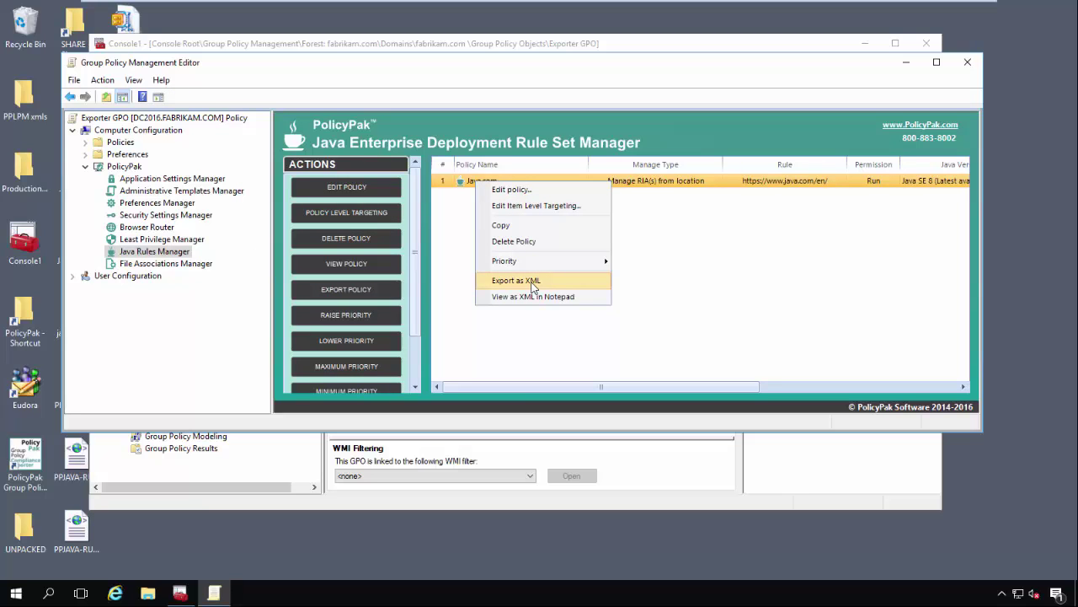
click(453, 298)
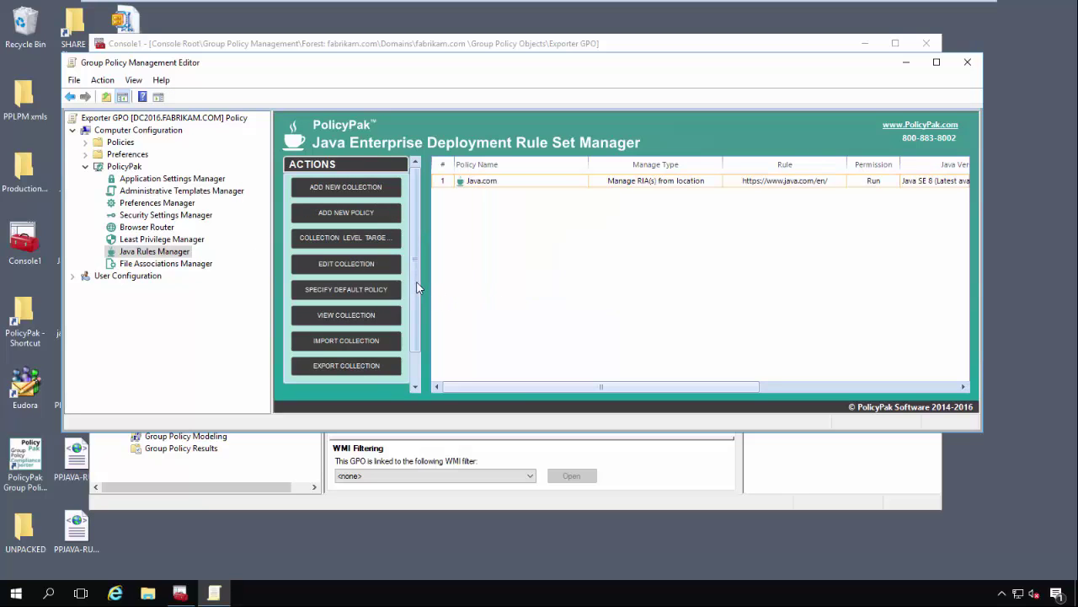
right_click(174, 254)
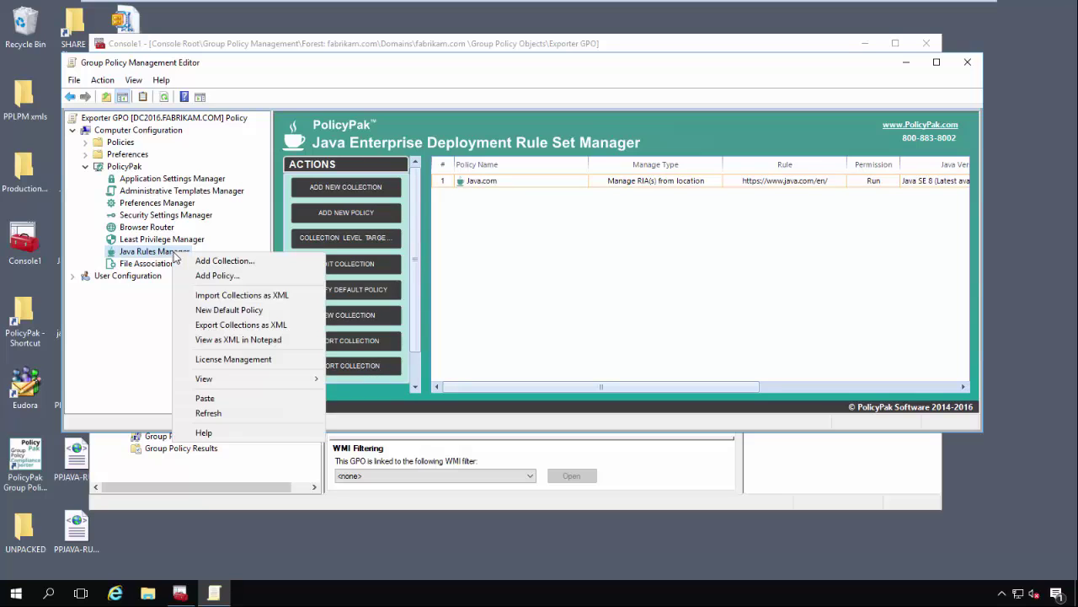
click(225, 327)
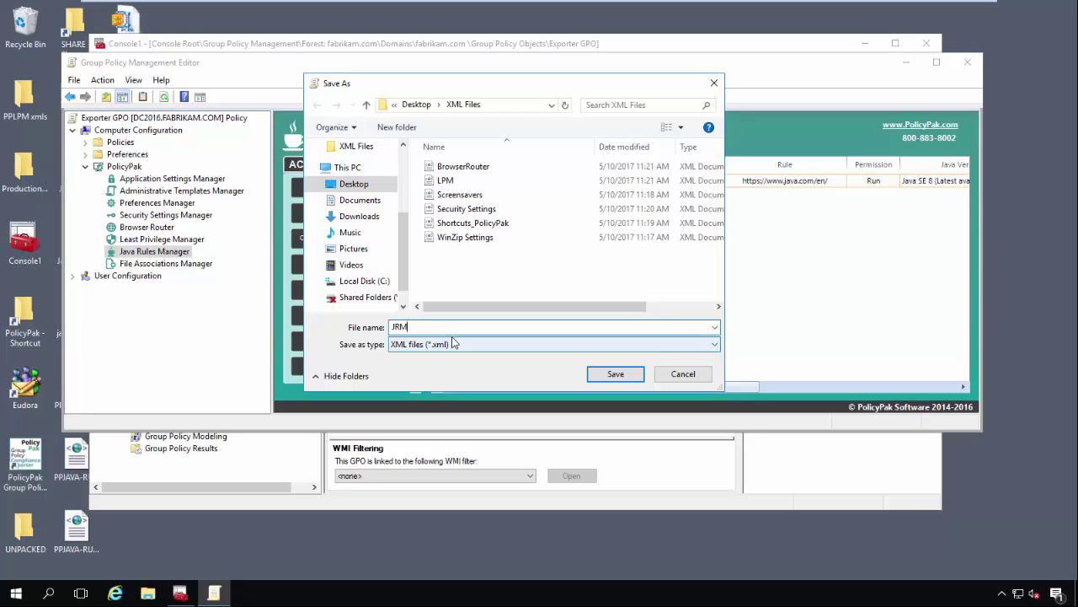
click(628, 374)
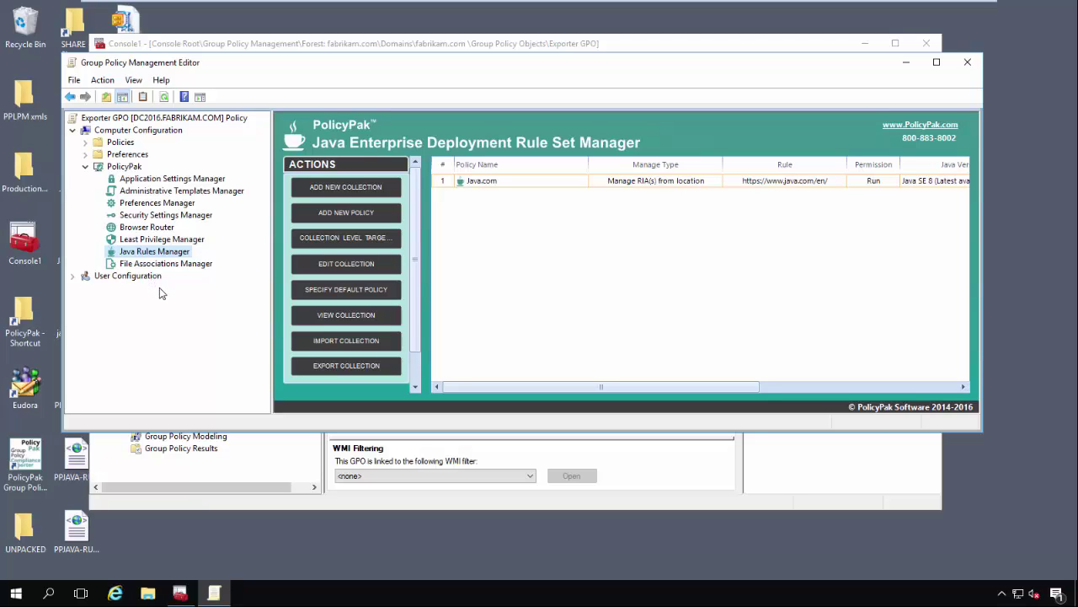
- Export the File Associations Manager PDF Association policy to an XML file named 'PDF'
click(164, 265)
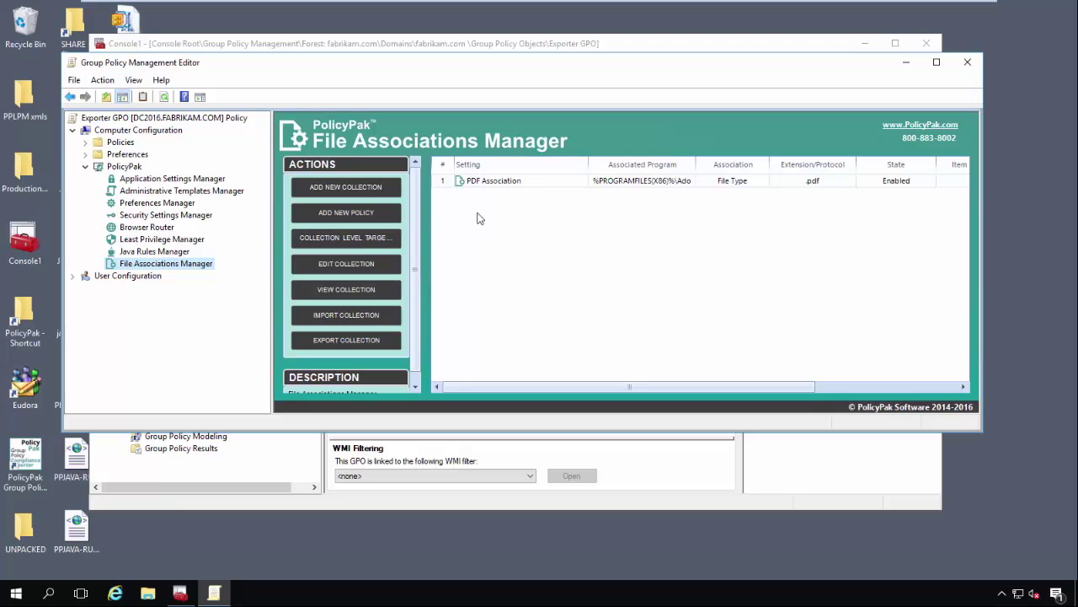
right_click(500, 184)
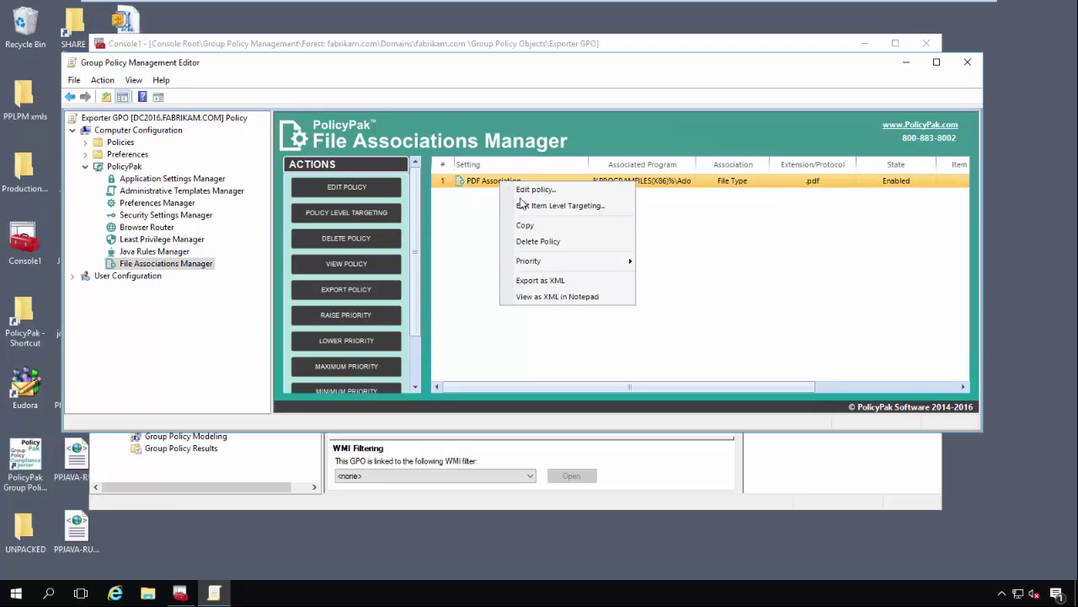
click(573, 281)
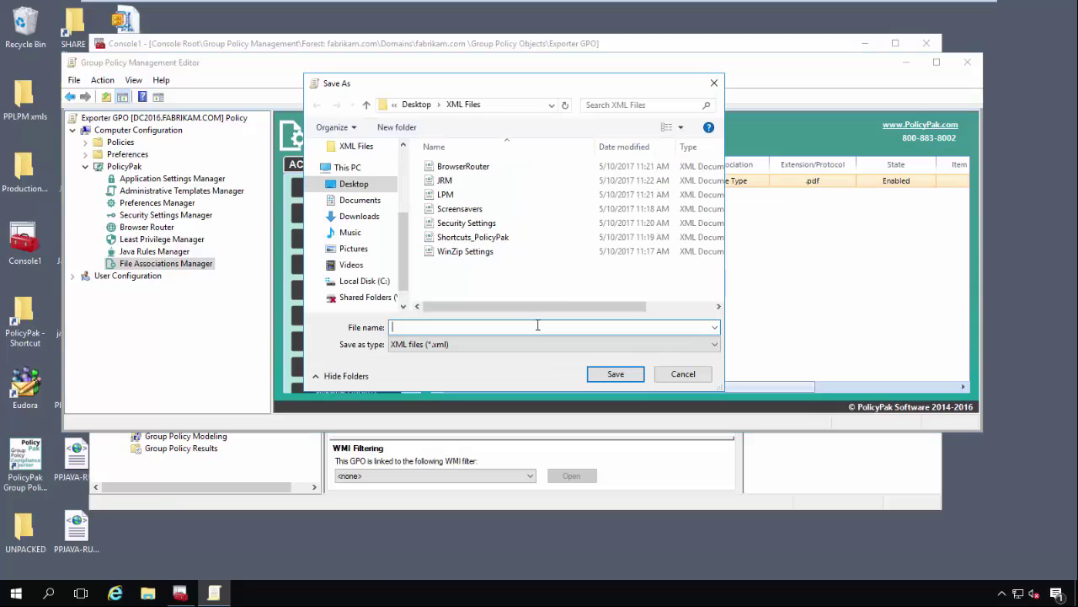
text(PDF)
click(616, 373)
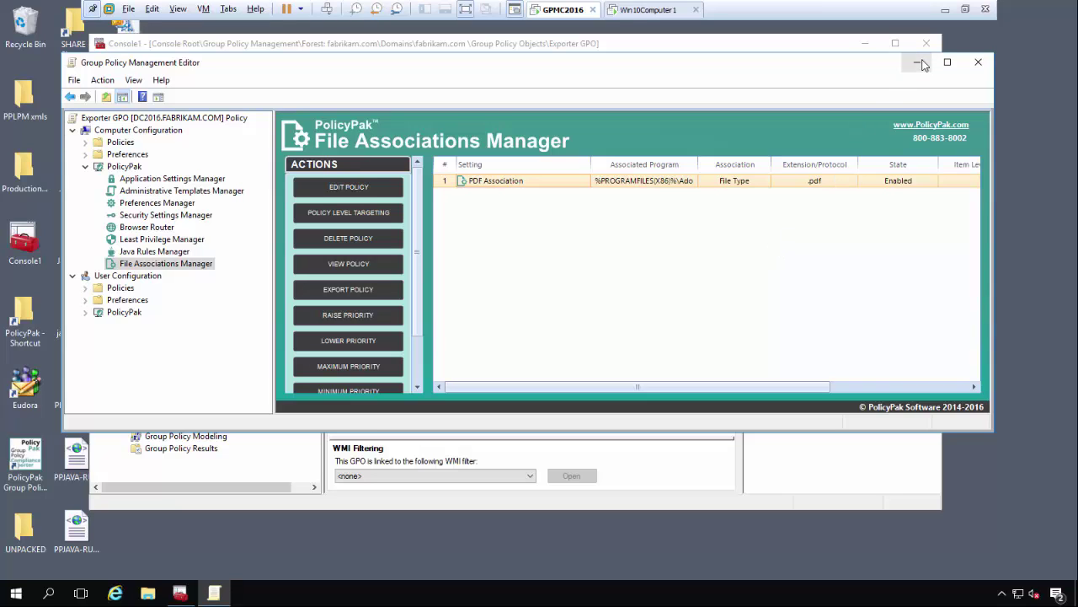
- Minimize the Group Policy Management Editor and the Console1 window
click(918, 62)
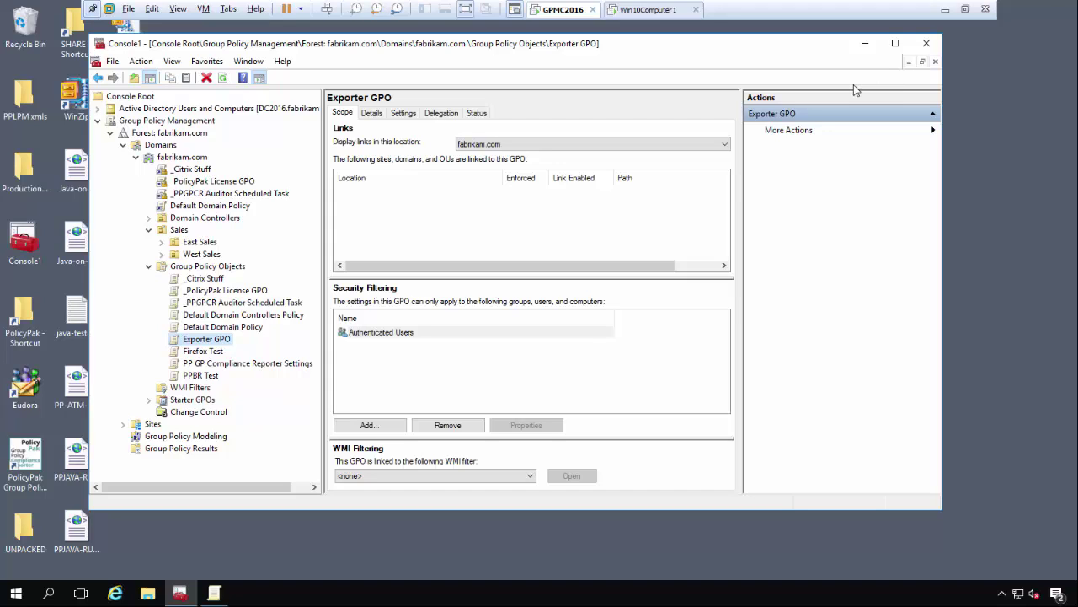
click(864, 43)
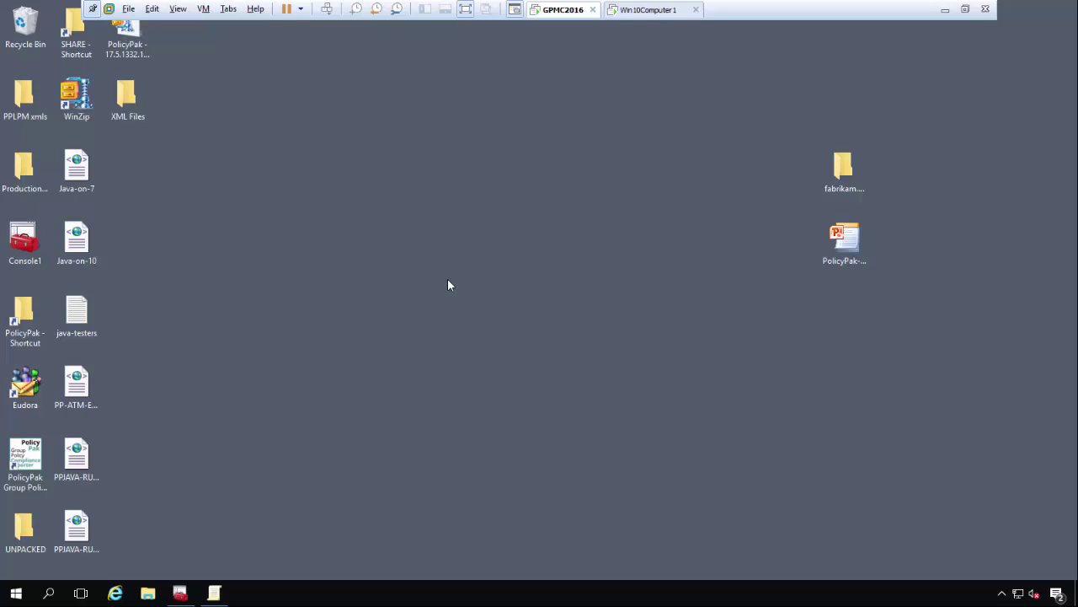
- Launch PolicyPak Exporter Tool from Start and continue with 'Create a new MSI installer'
click(16, 594)
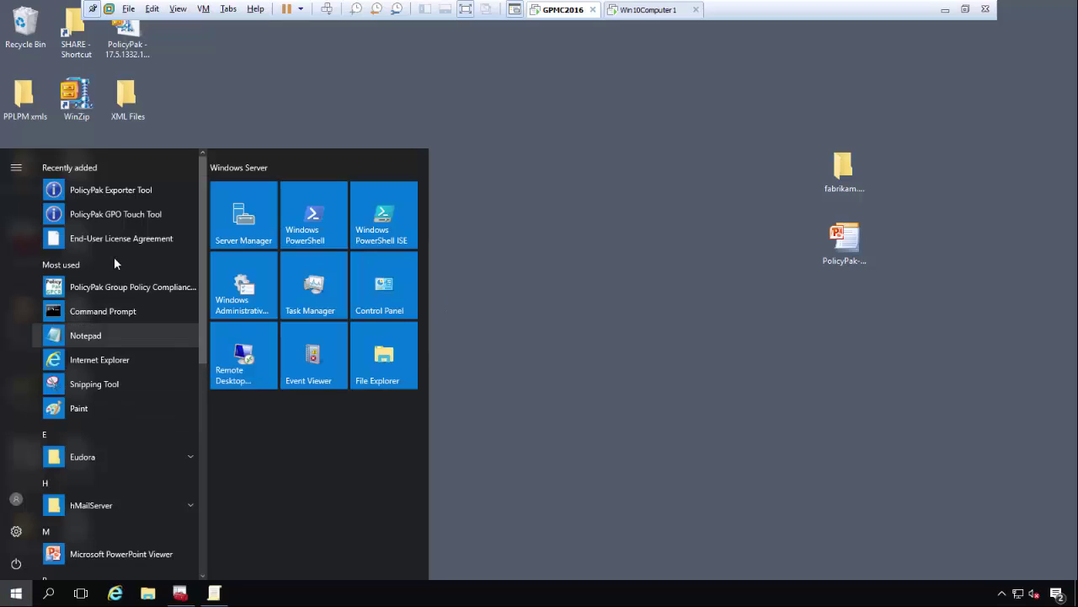
click(125, 190)
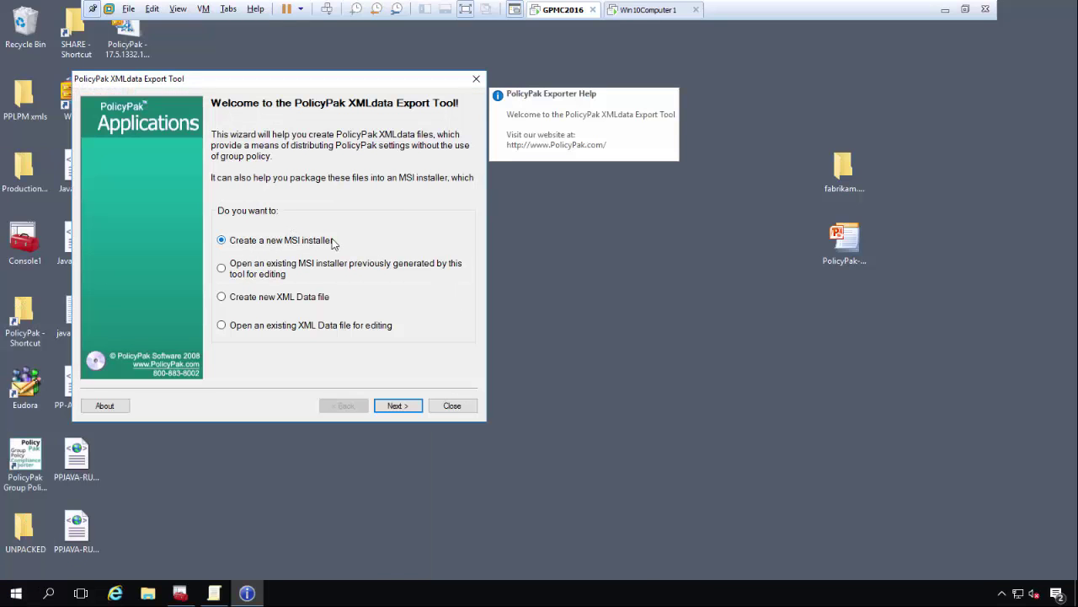
click(398, 405)
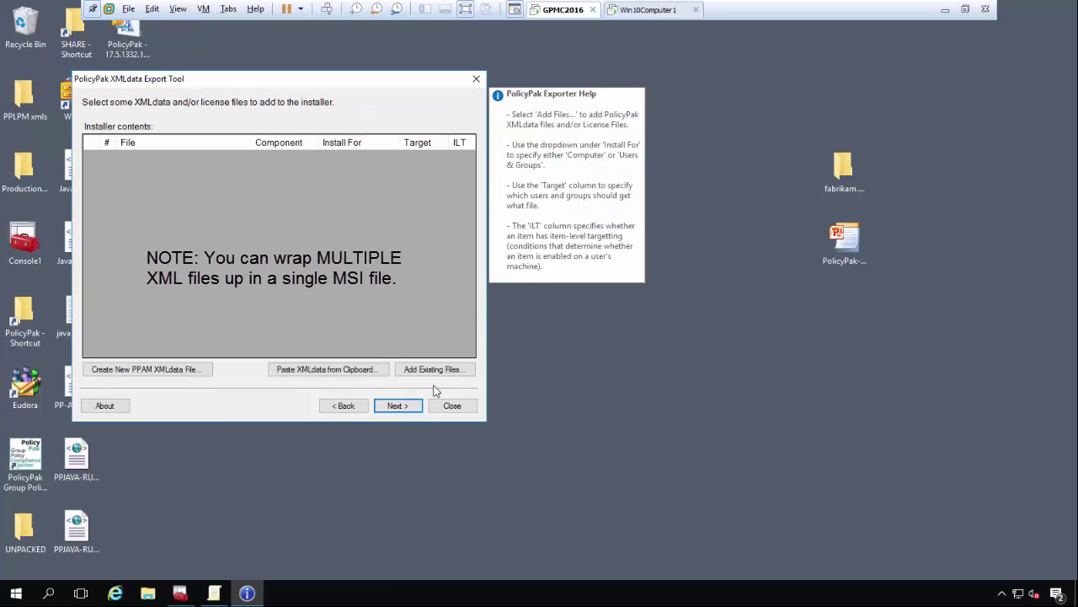
- Add the existing WinZip Settings.xml file from the XML Files folder
click(437, 371)
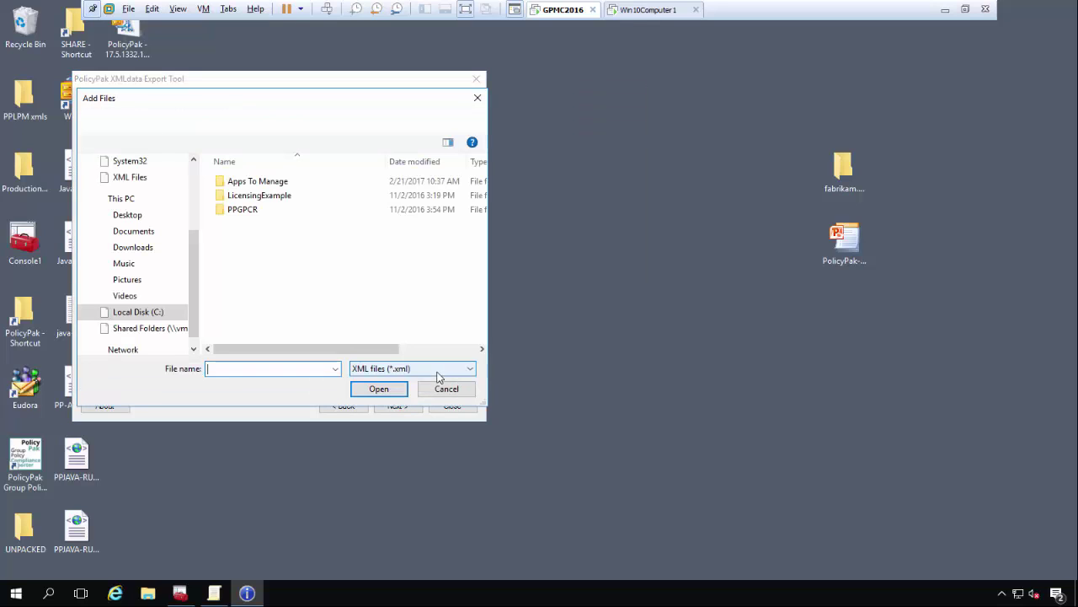
click(135, 180)
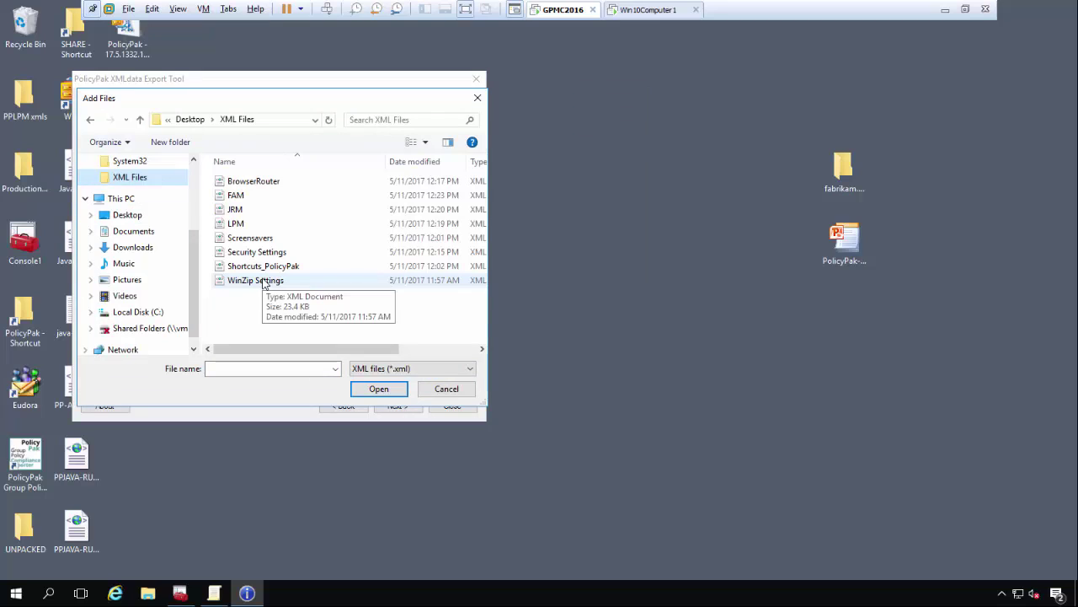
double_click(264, 282)
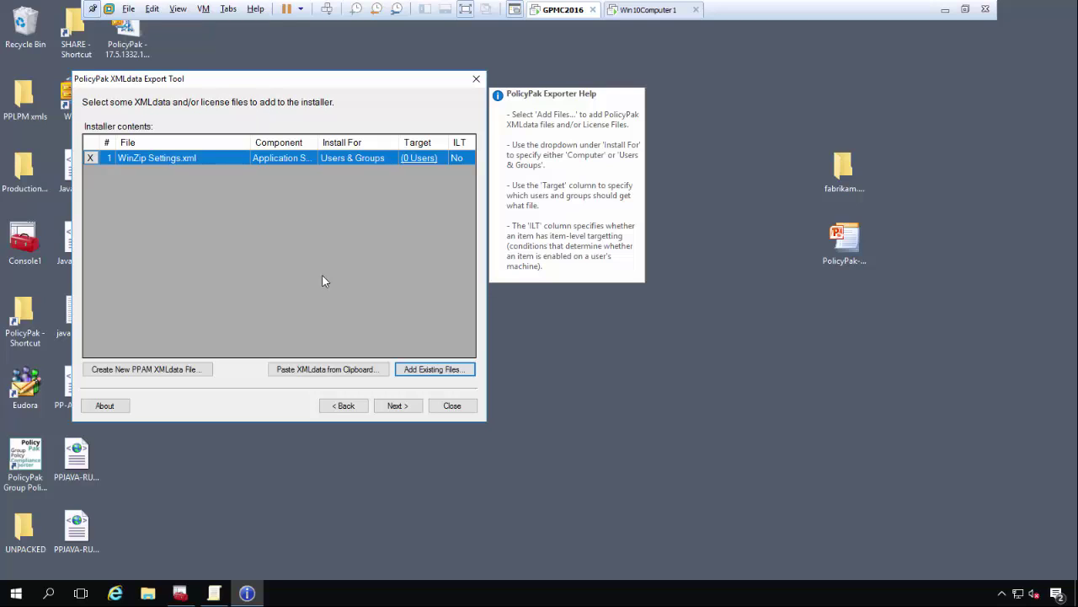
- Change the WinZip Settings.xml entry's Install For setting to Computer
click(345, 159)
click(345, 159)
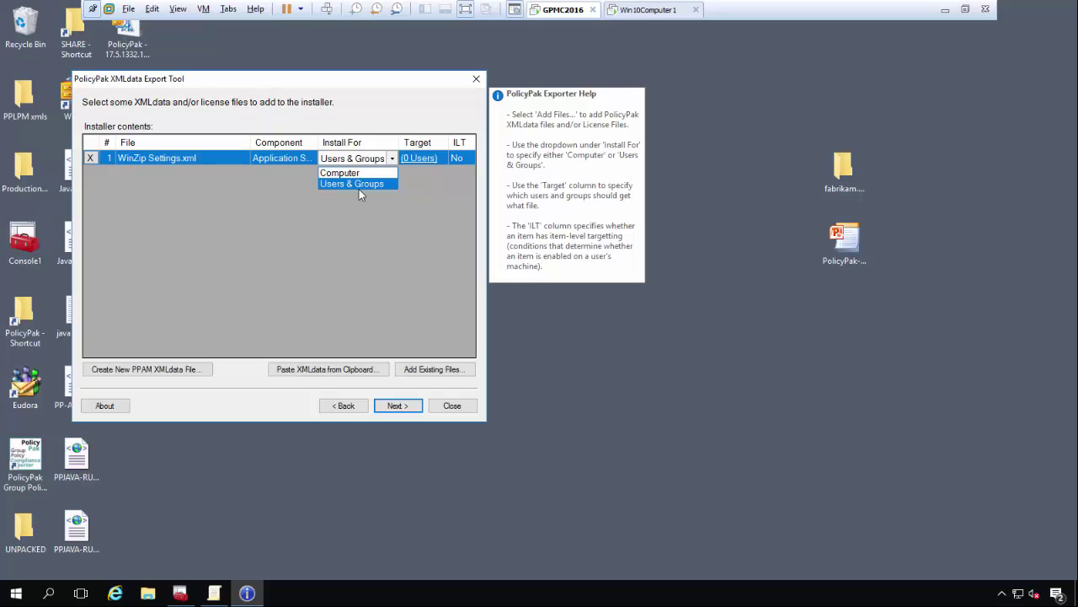
click(361, 176)
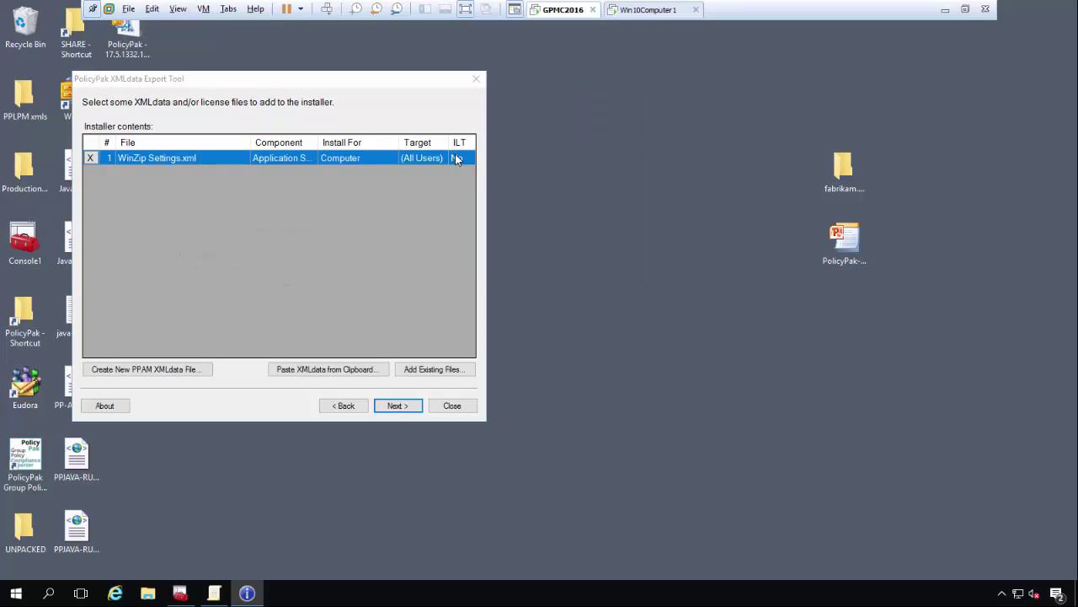
- Review the WinZip 14 to 17 Settings options and close the view without changes
click(145, 474)
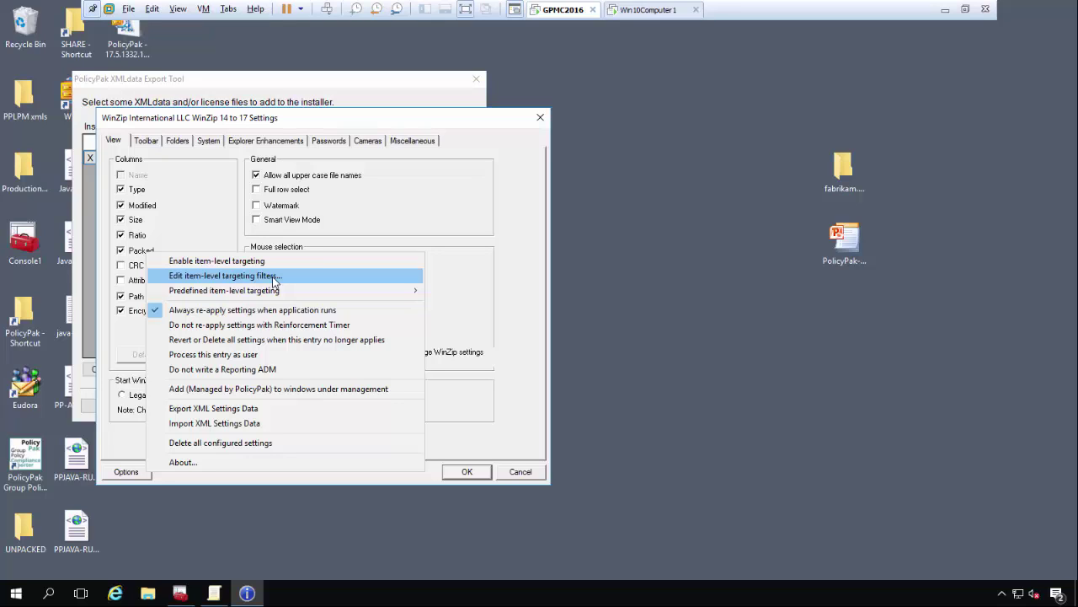
click(499, 437)
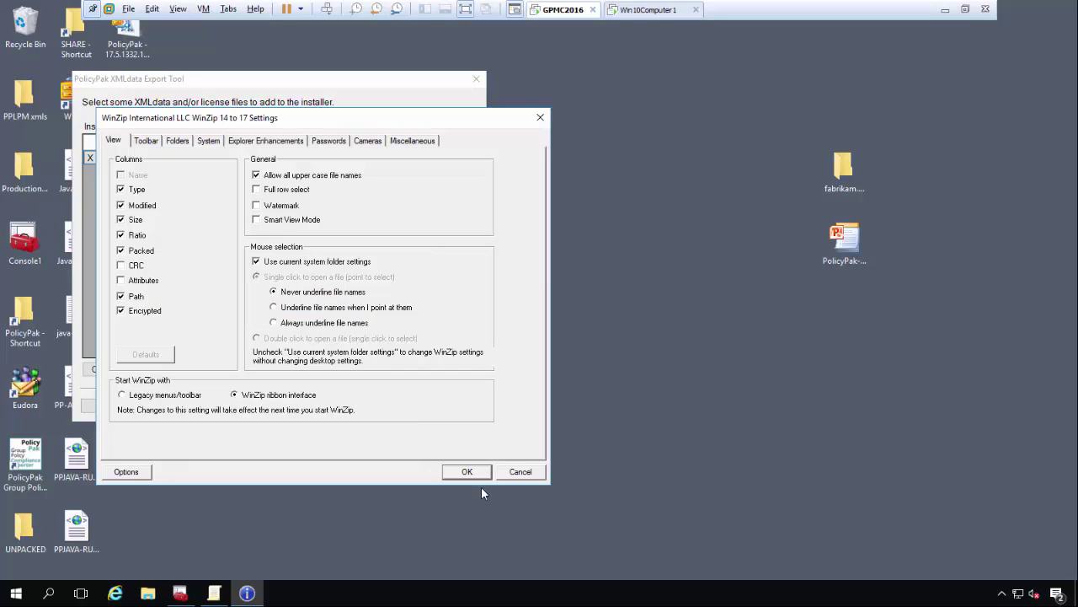
click(479, 474)
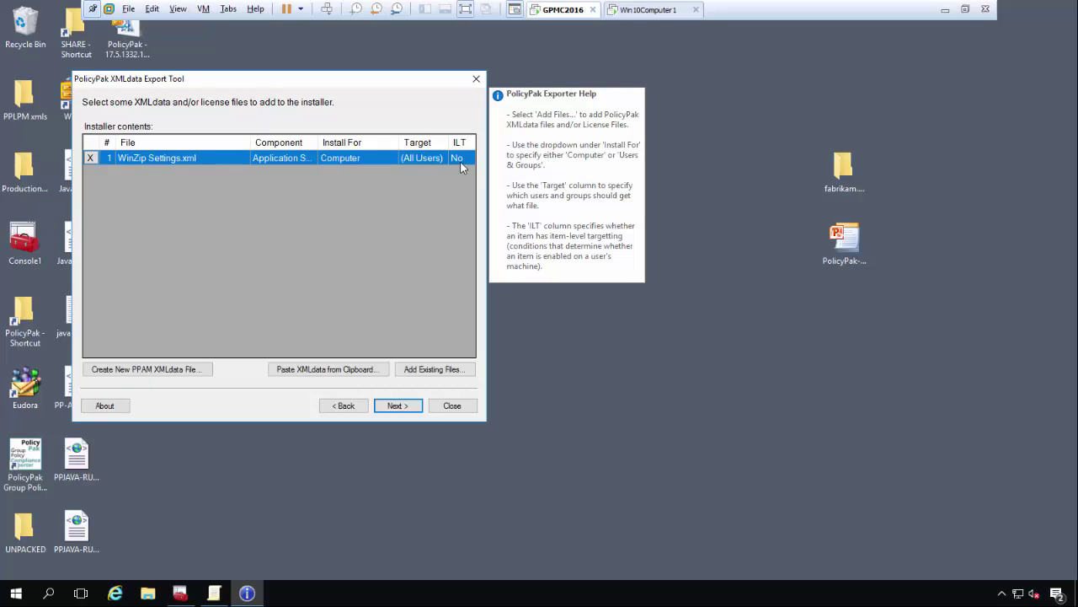
- Set the installer's Product Name to 'WinZip Settings'
click(410, 406)
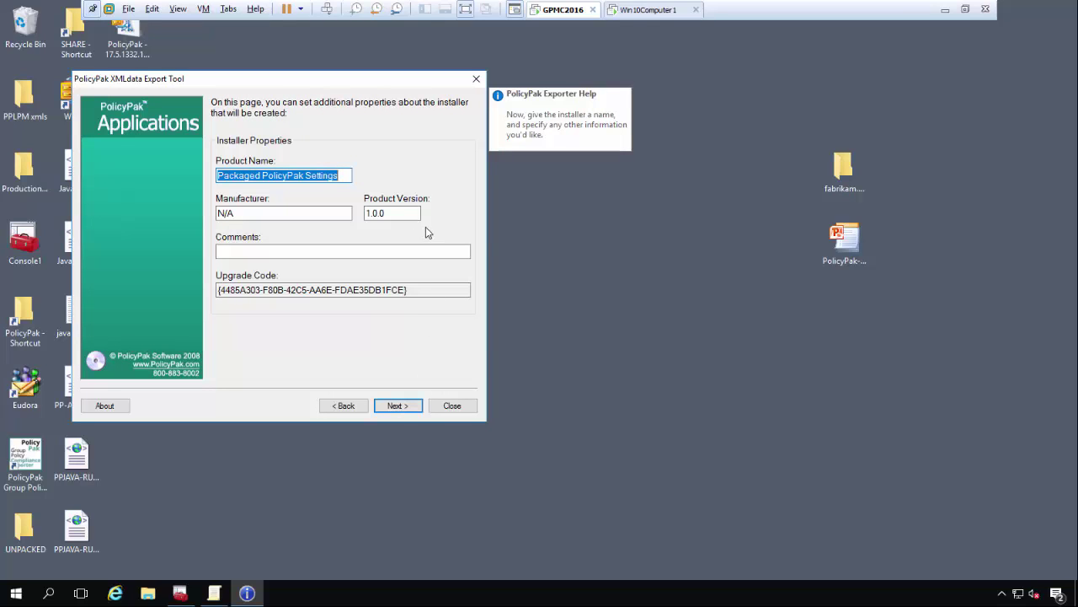
drag(348, 175, 176, 183)
text(WinZip Seetings)
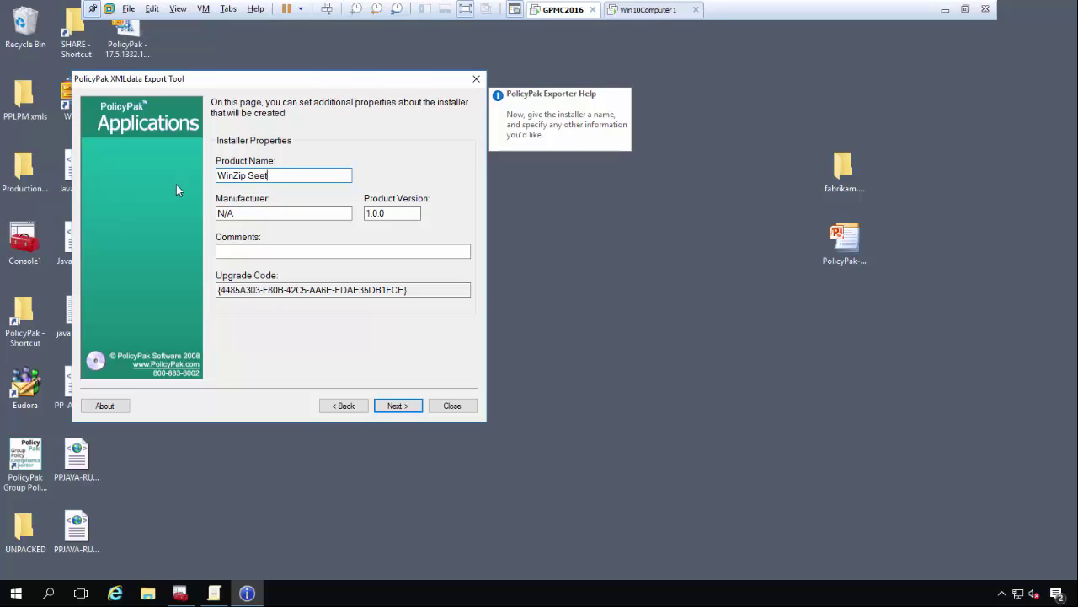
key(BackSpace)
key(BackSpace)
key(BackSpace)
key(BackSpace)
key(BackSpace)
key(BackSpace)
text(ttings)
click(401, 406)
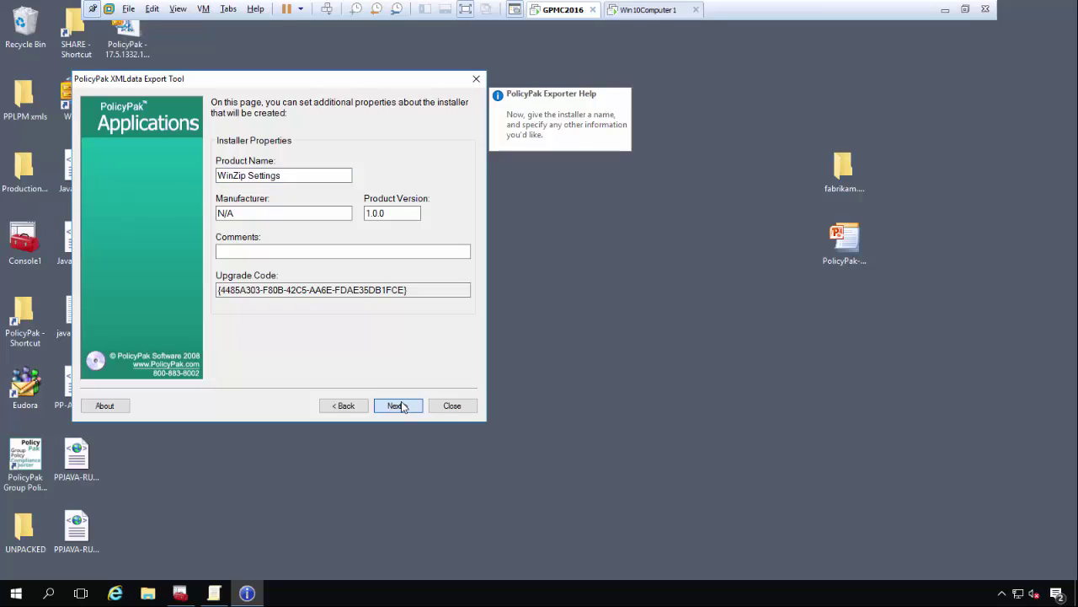
- Save the installer as 'WinZip Settings' in the C:\SHARE folder and create it
click(402, 406)
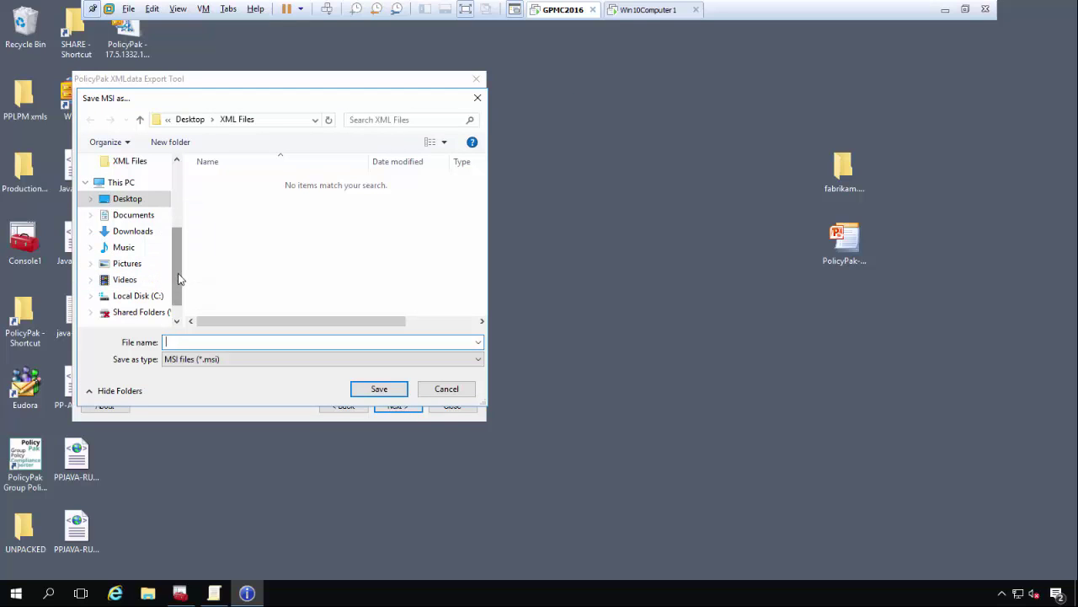
scroll(174, 253, up, 1)
click(133, 162)
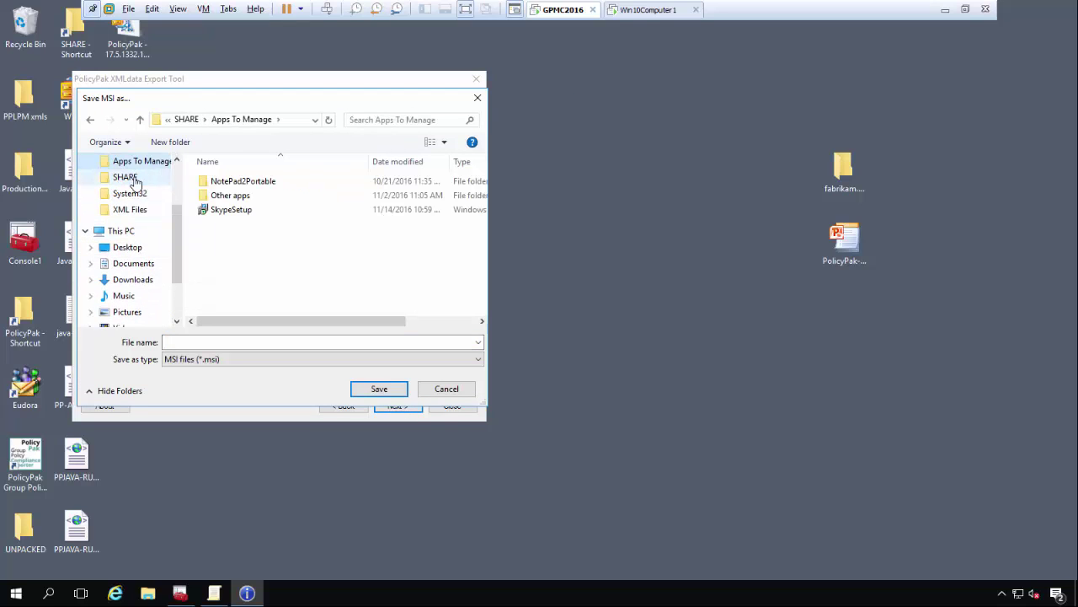
click(128, 177)
click(253, 343)
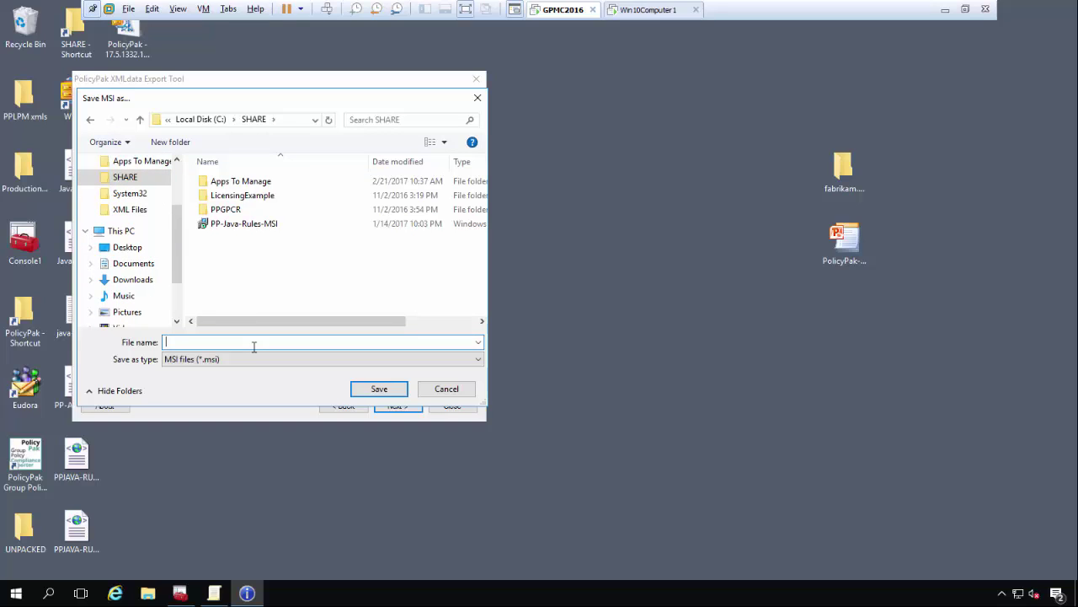
text(WinZip Settings)
click(378, 393)
click(398, 404)
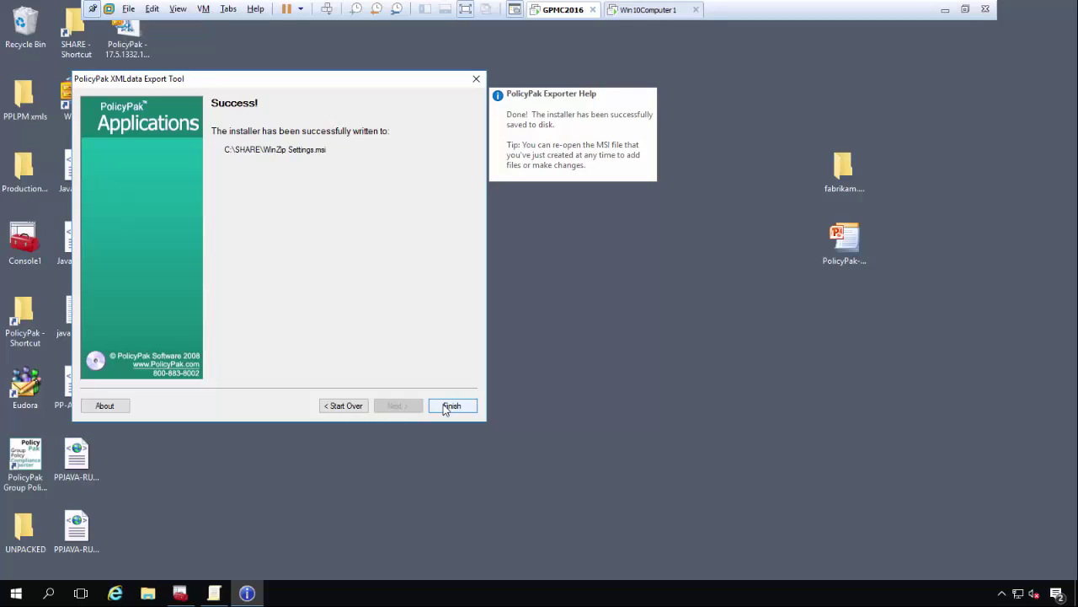
- Close the finished export wizard and launch WinZip on the Windows 10 test computer
click(449, 406)
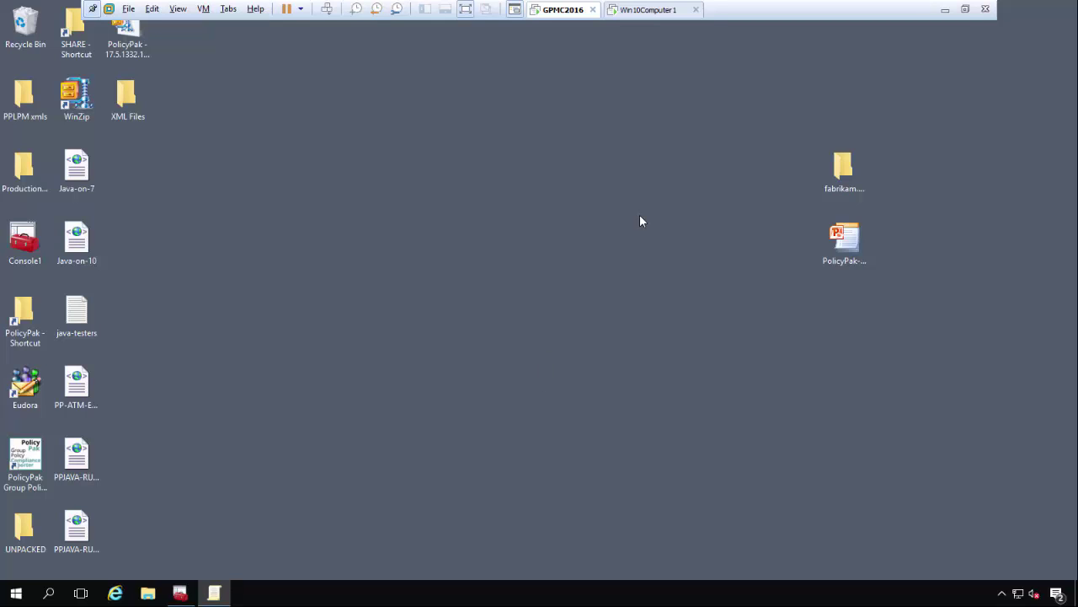
click(646, 12)
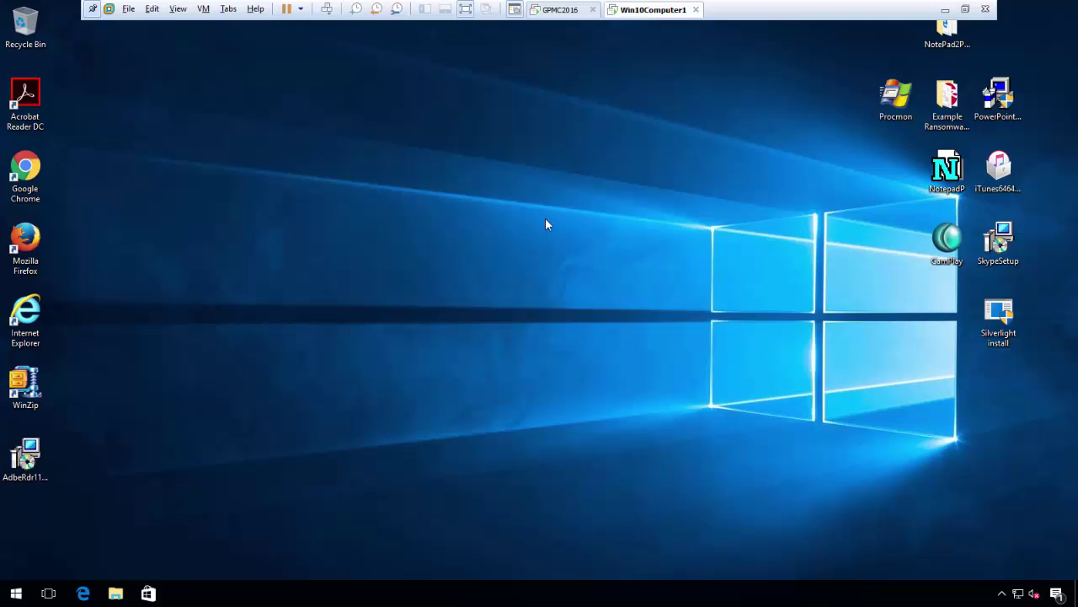
double_click(32, 378)
- Check WinZip's Passwords and Cameras configuration show no requirements, then close WinZip
click(186, 80)
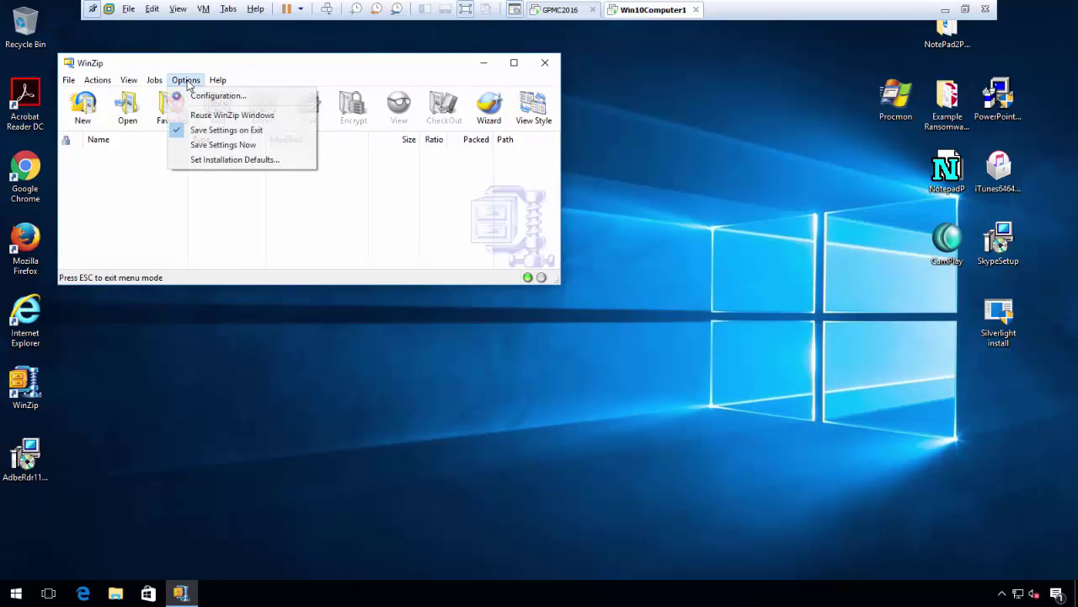
click(216, 95)
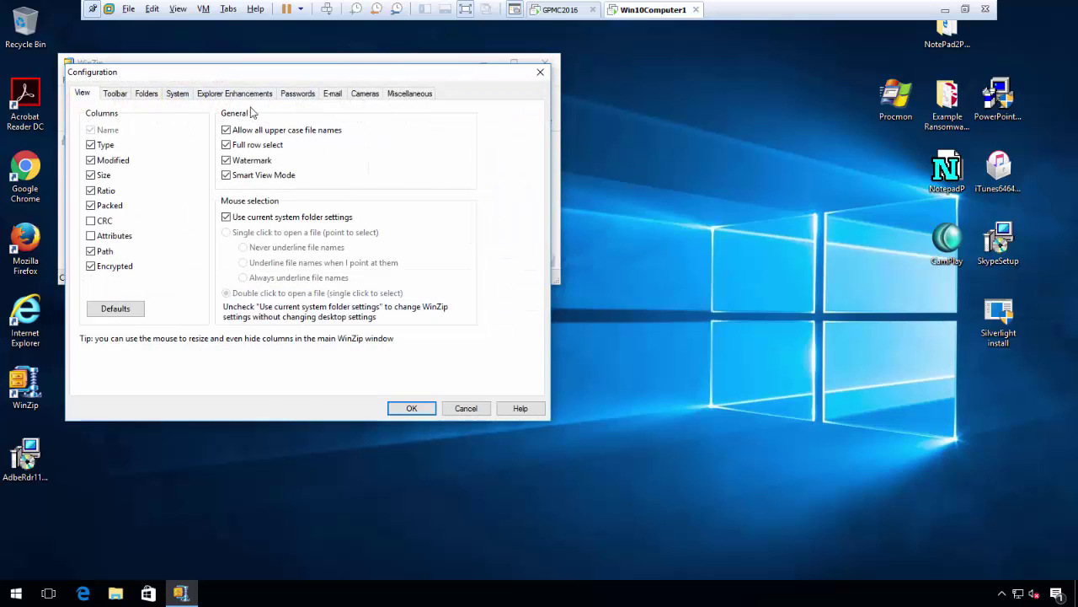
click(297, 93)
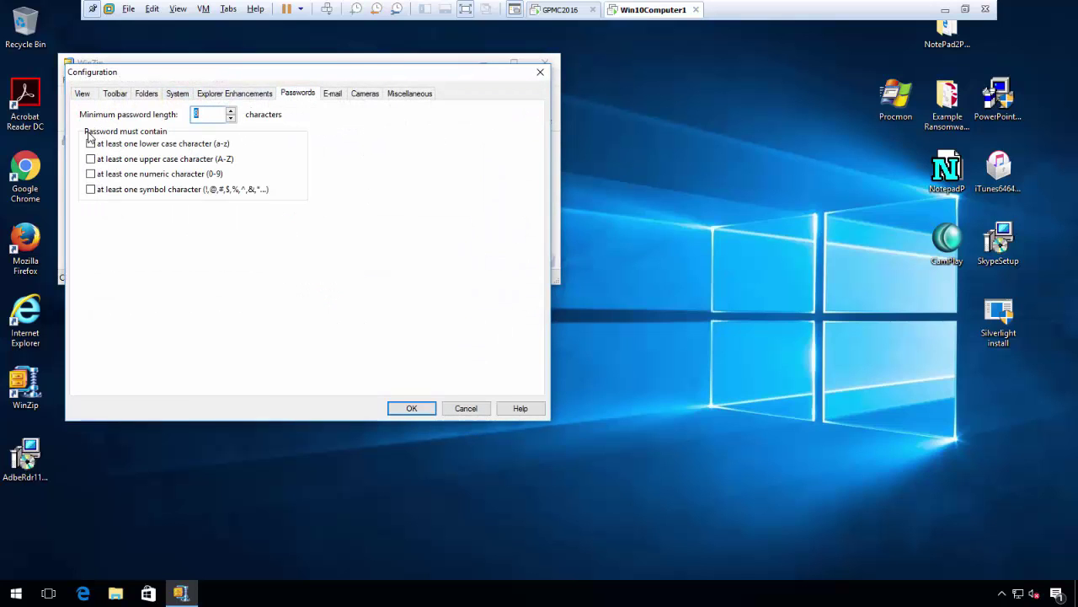
click(365, 95)
click(412, 408)
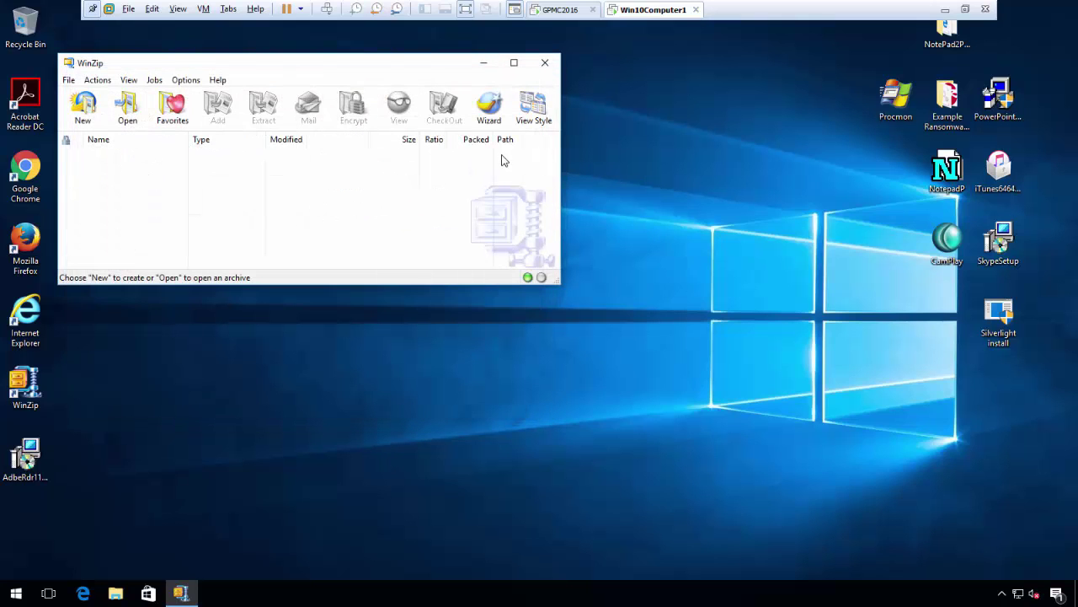
click(545, 63)
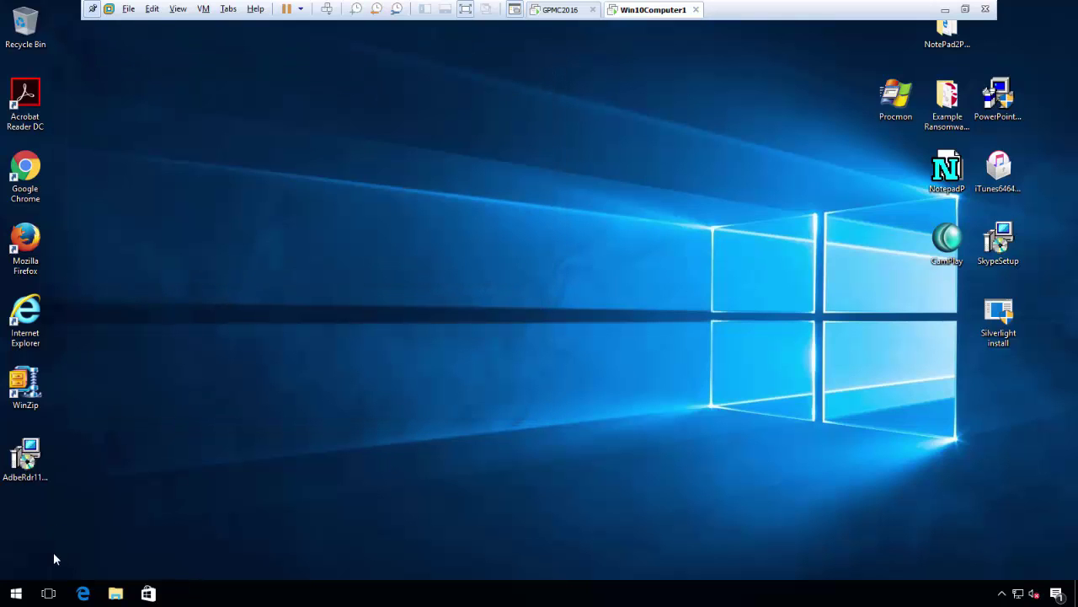
- Run WinZip Settings.msi from the share (X:) drive, approving with admin username and password, then close Explorer
click(115, 595)
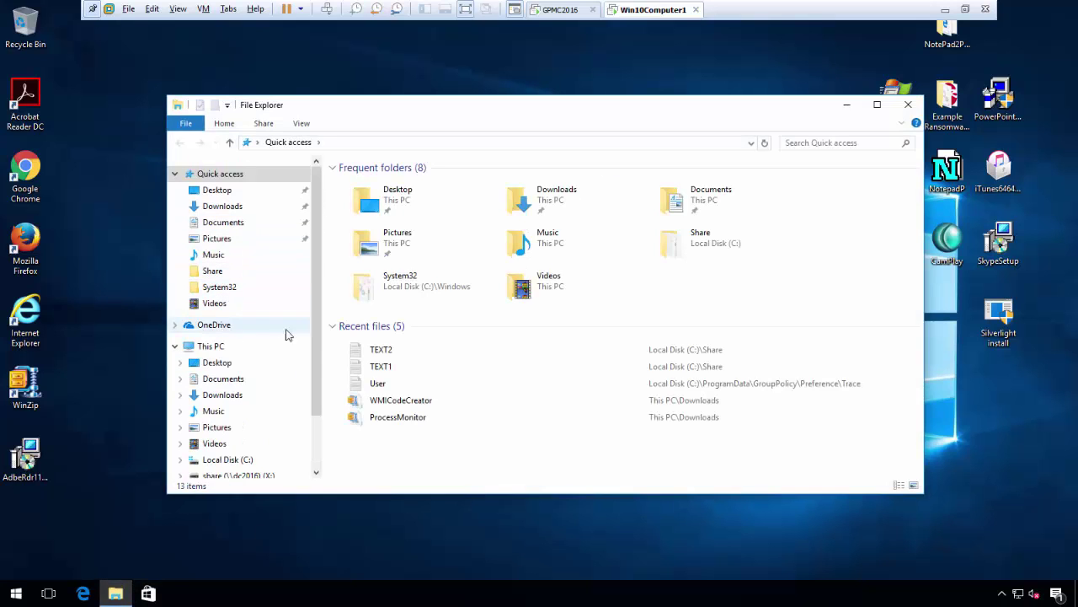
scroll(281, 396, down, 2)
click(249, 408)
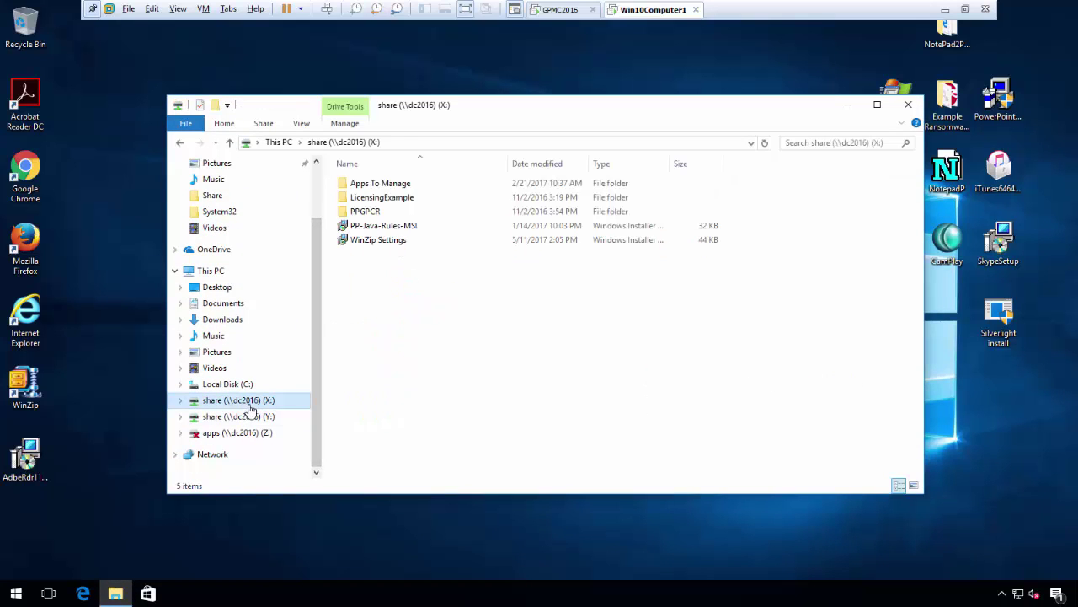
double_click(372, 244)
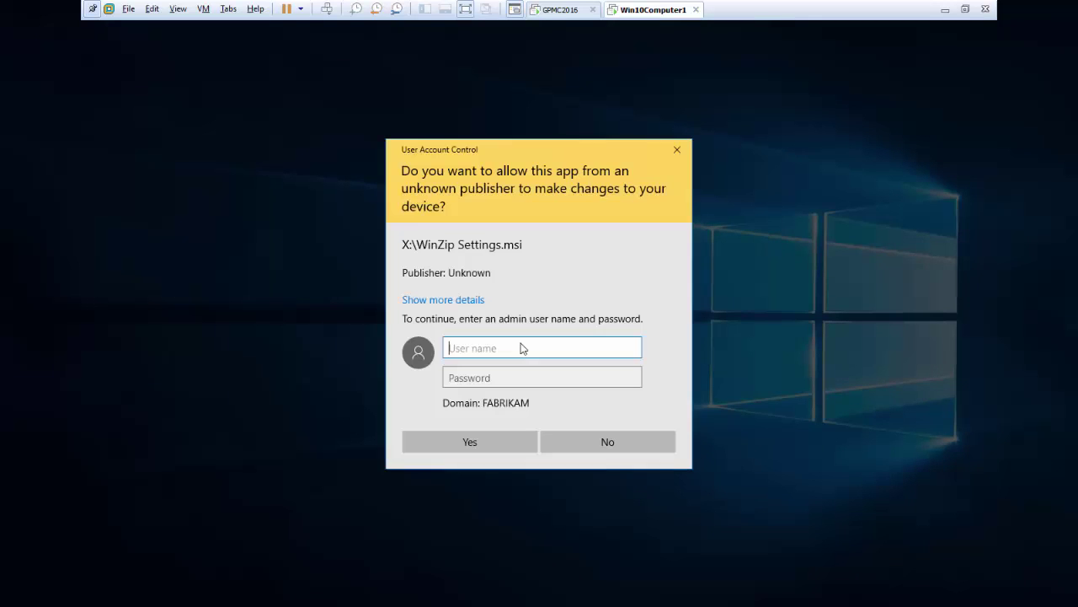
text(a)
key(Tab)
text(pa)
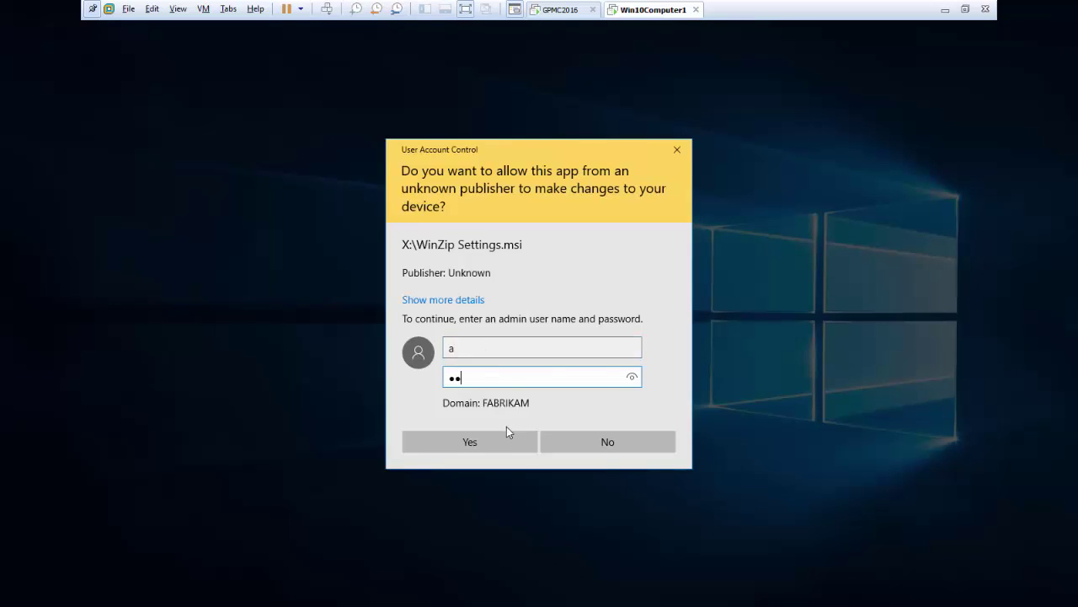
click(507, 442)
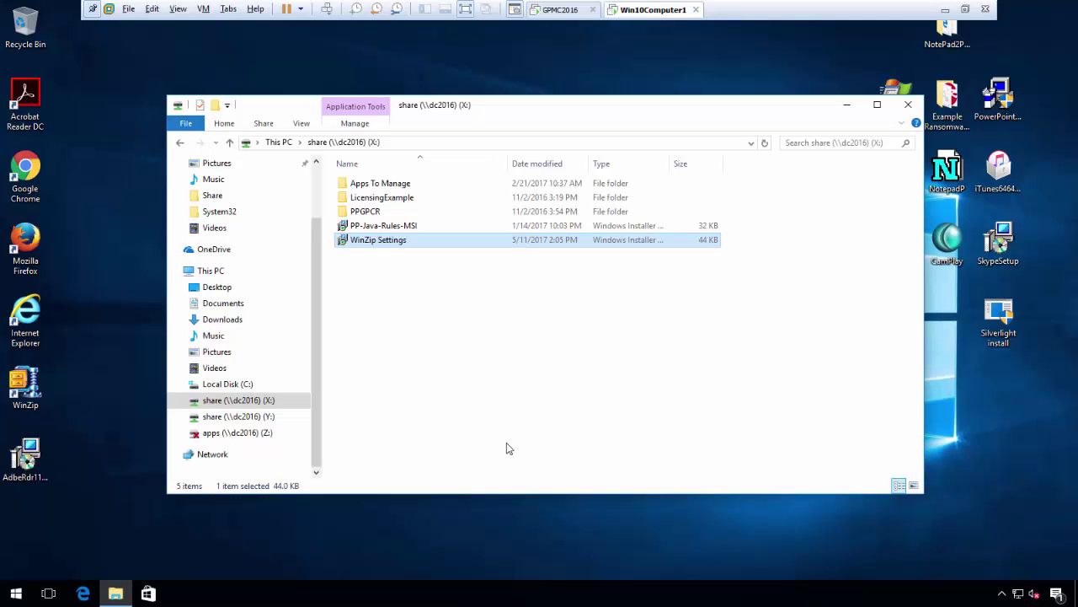
click(908, 105)
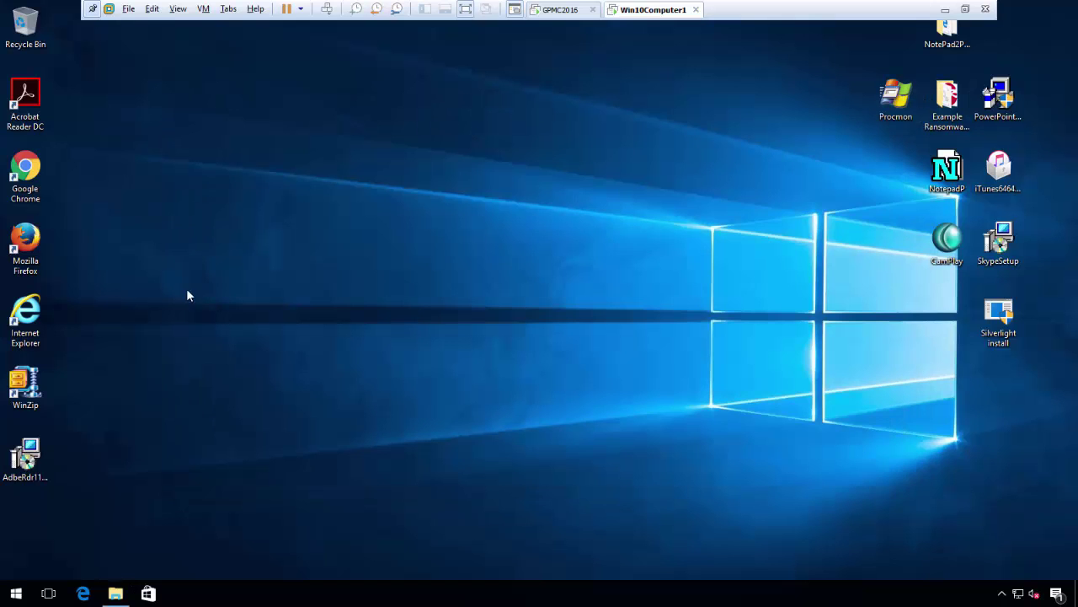
- Open WinZip's Passwords configuration to verify the 11-character, lowercase, uppercase and numeric rules, then exit WinZip
double_click(38, 390)
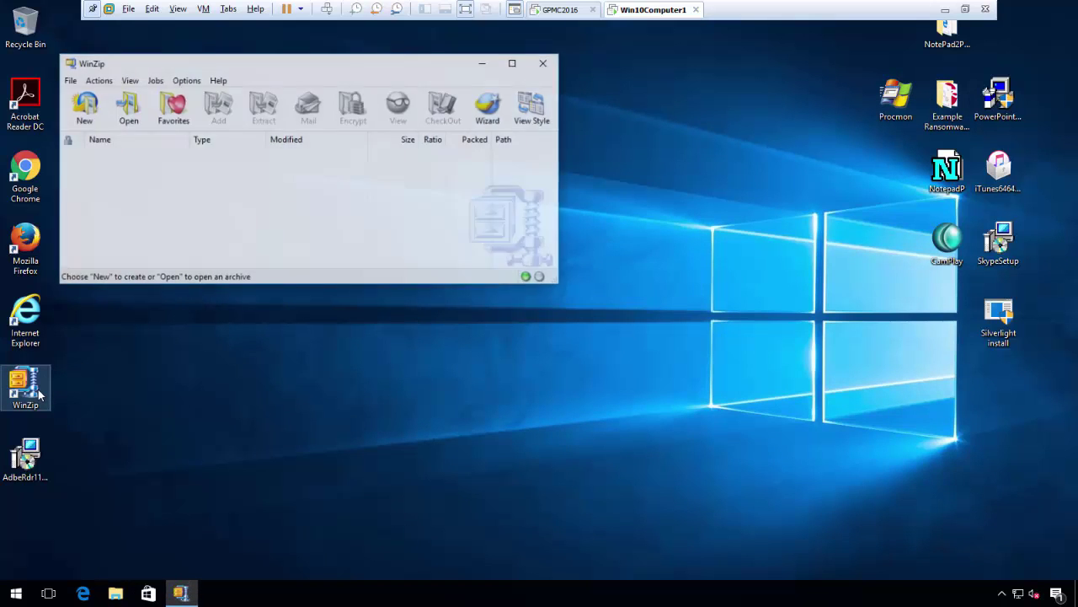
click(185, 79)
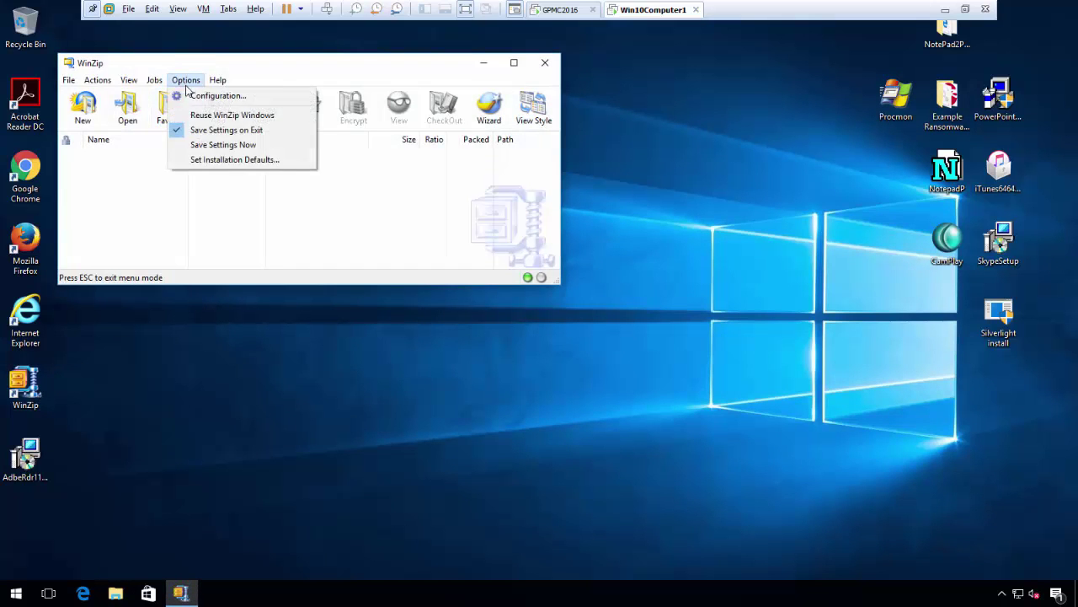
click(212, 92)
click(297, 94)
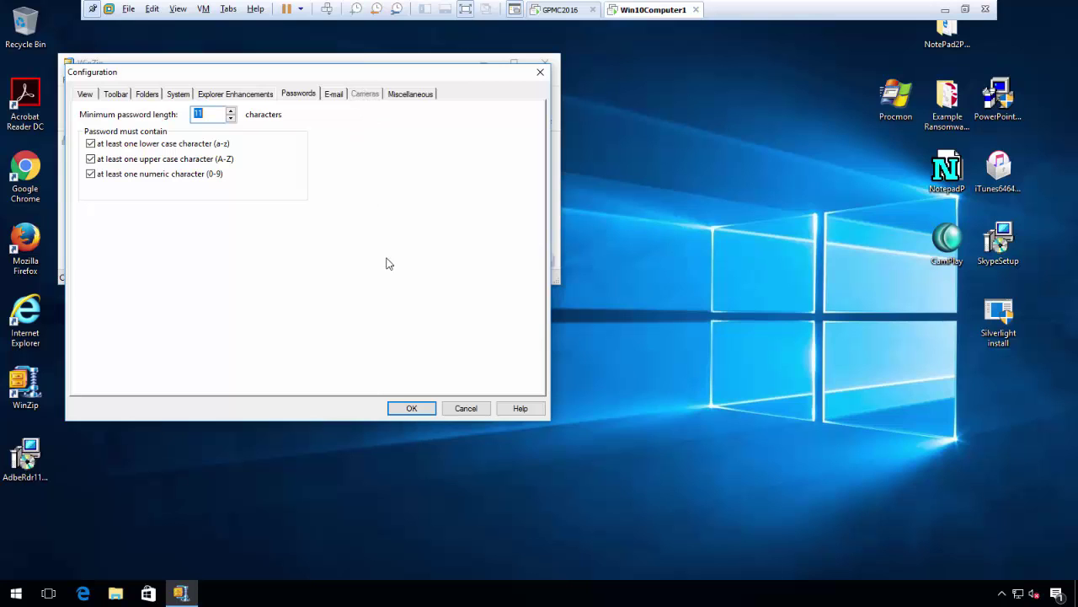
click(429, 409)
click(545, 63)
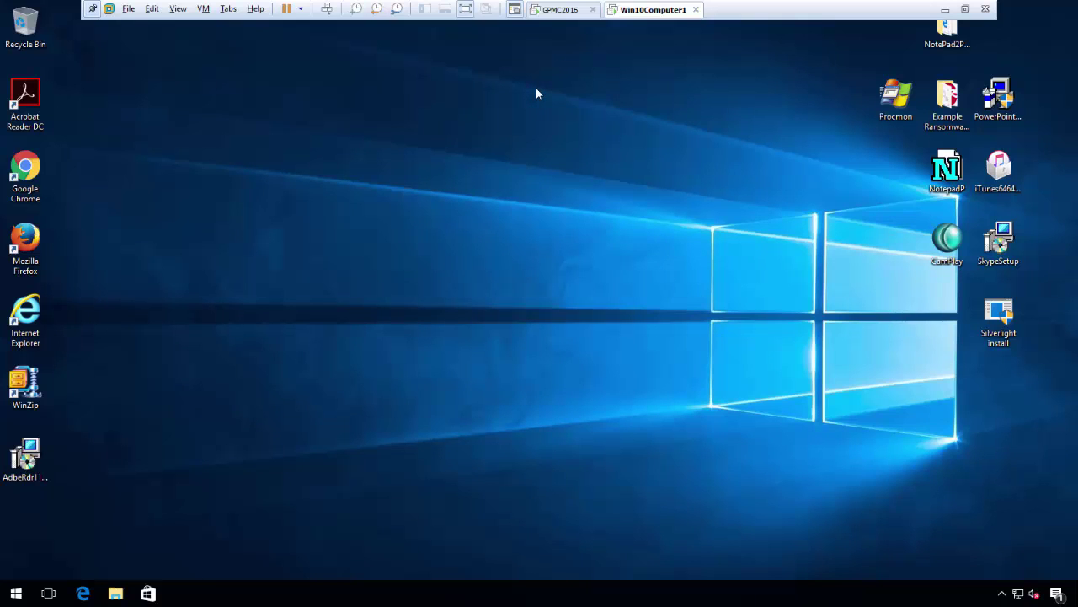
- Return to the GPMC2016 server VM and launch PolicyPak Exporter Tool from Start
click(566, 10)
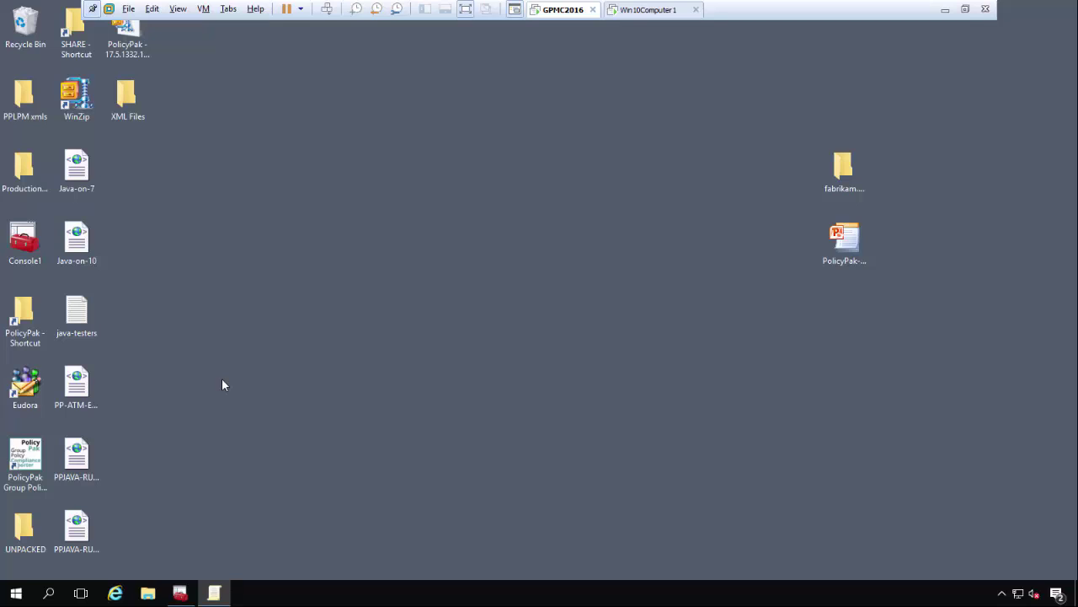
click(16, 593)
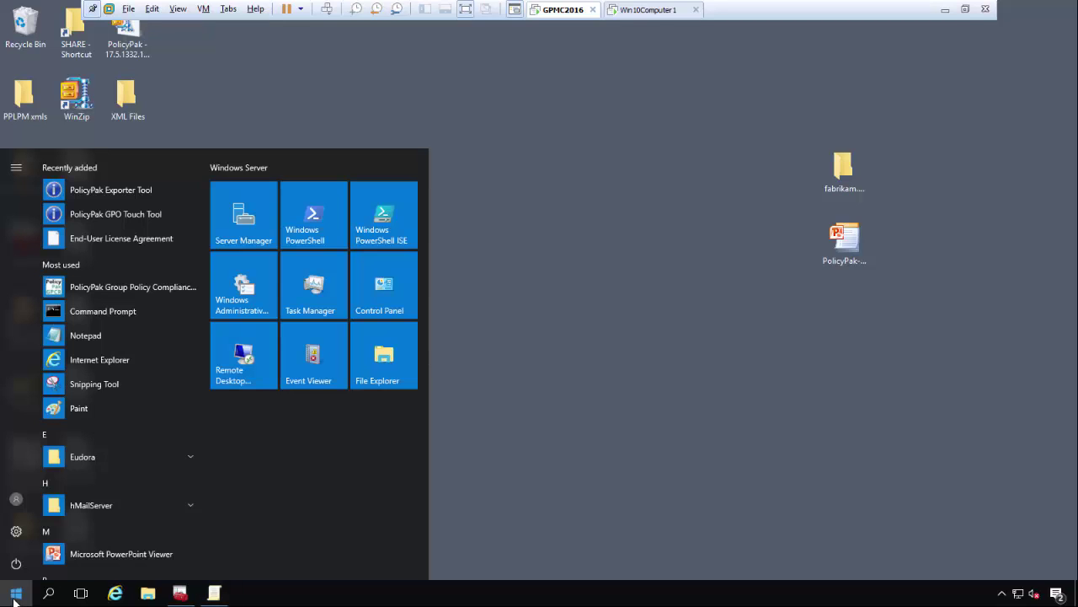
click(110, 189)
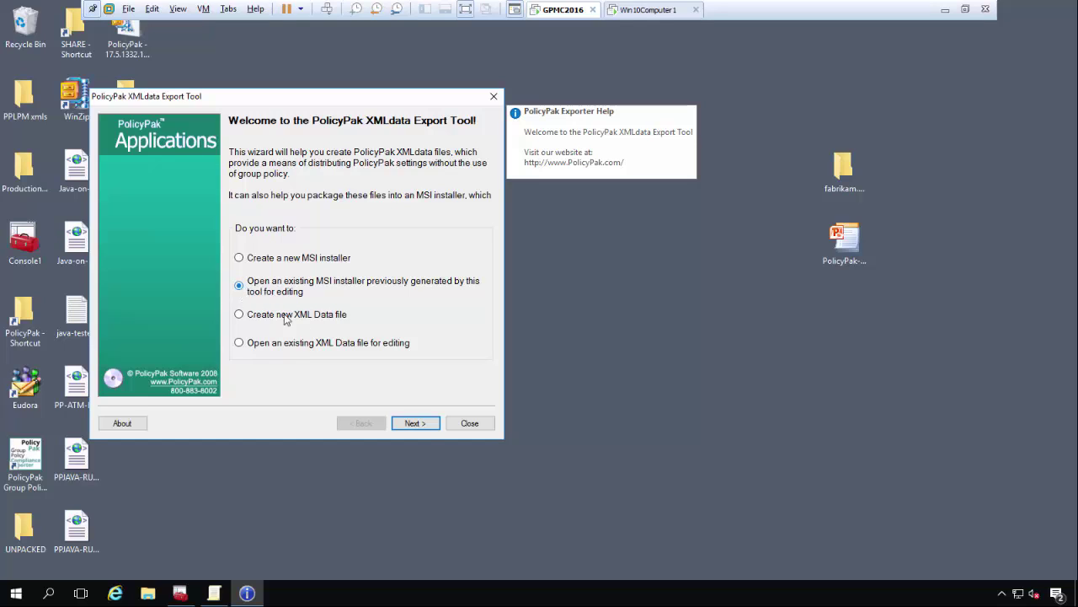
- Open the existing WinZip Settings MSI and set its version to 1.0.1
click(417, 424)
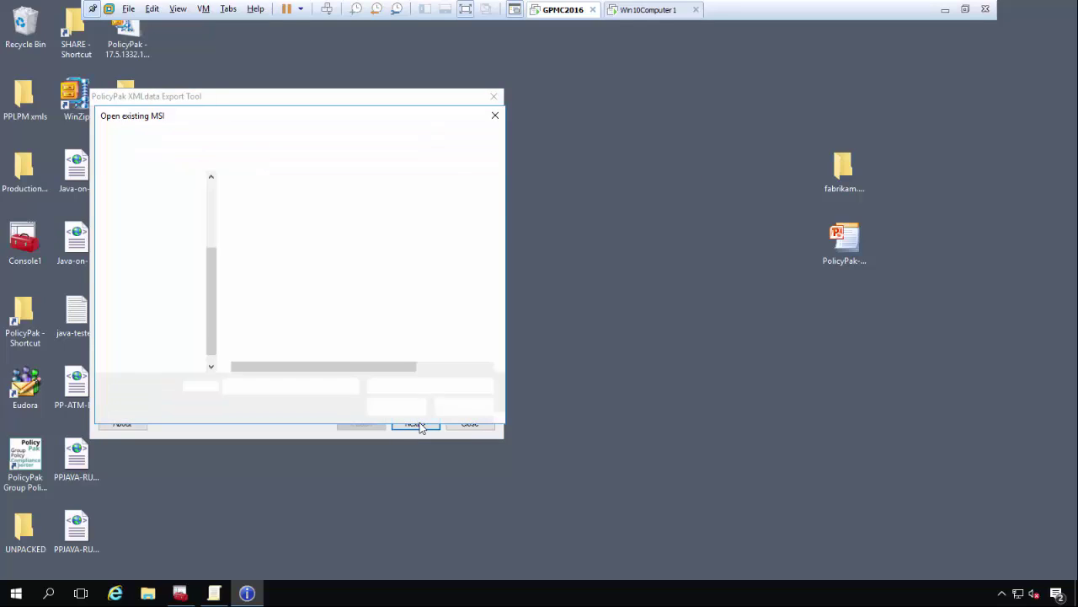
double_click(271, 257)
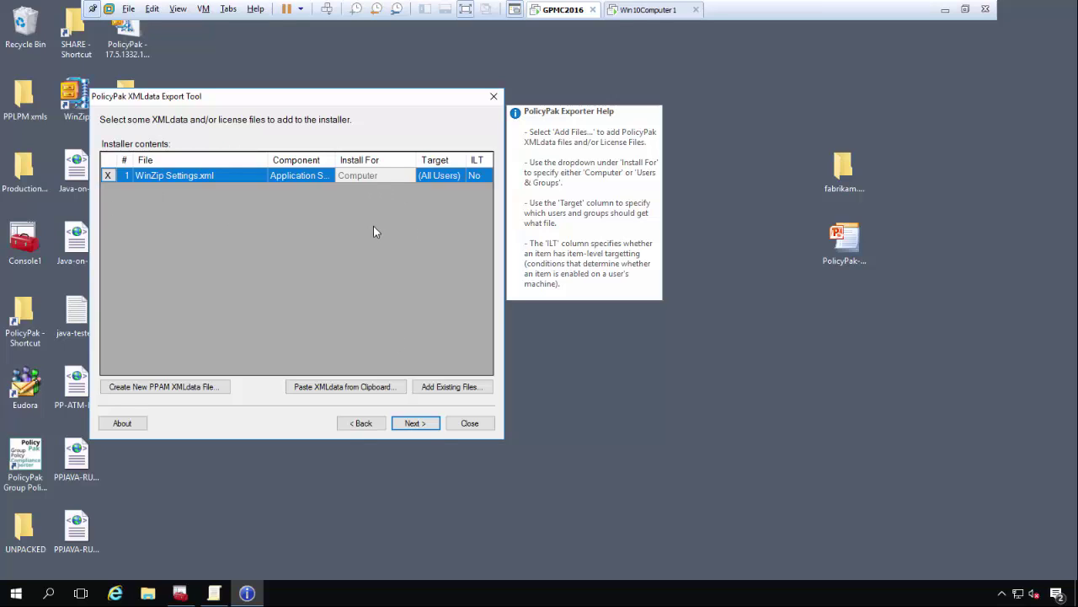
click(424, 425)
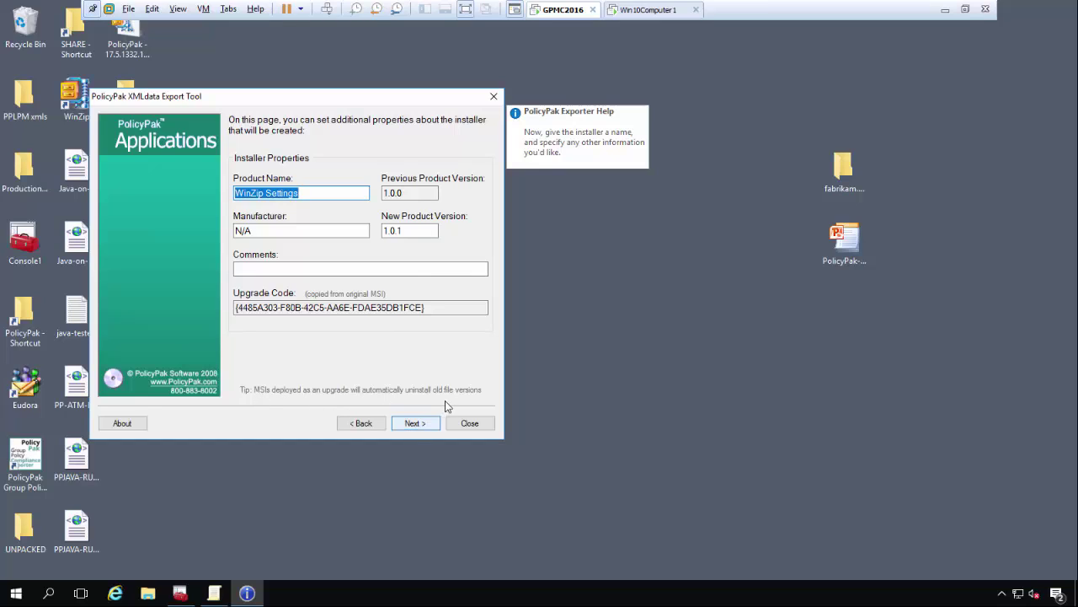
click(416, 423)
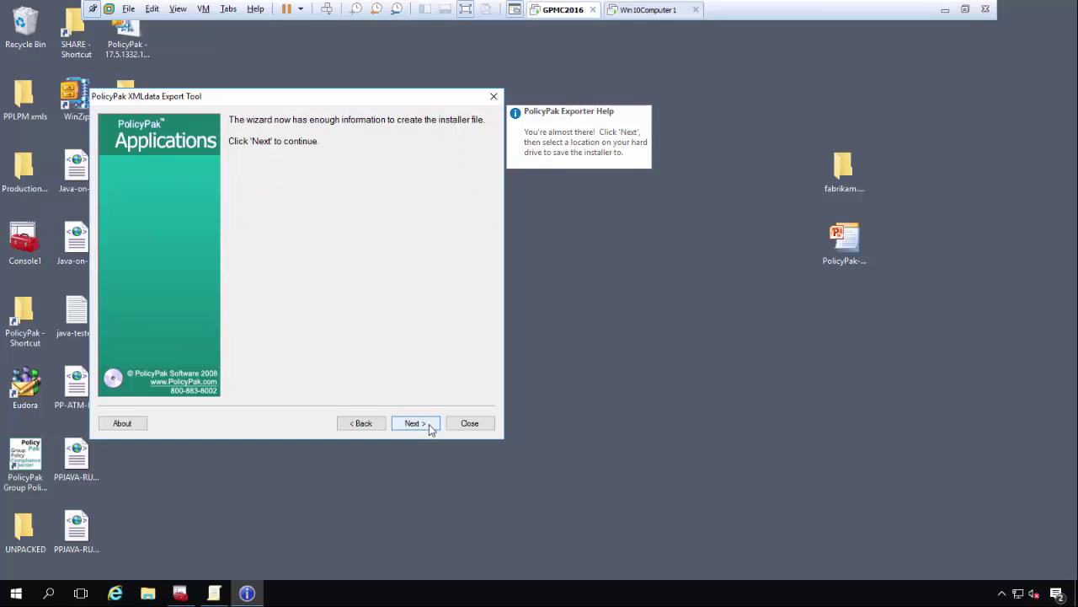
- Save the installer over C:\SHARE\WinZip Settings.msi and finish the export wizard
click(429, 424)
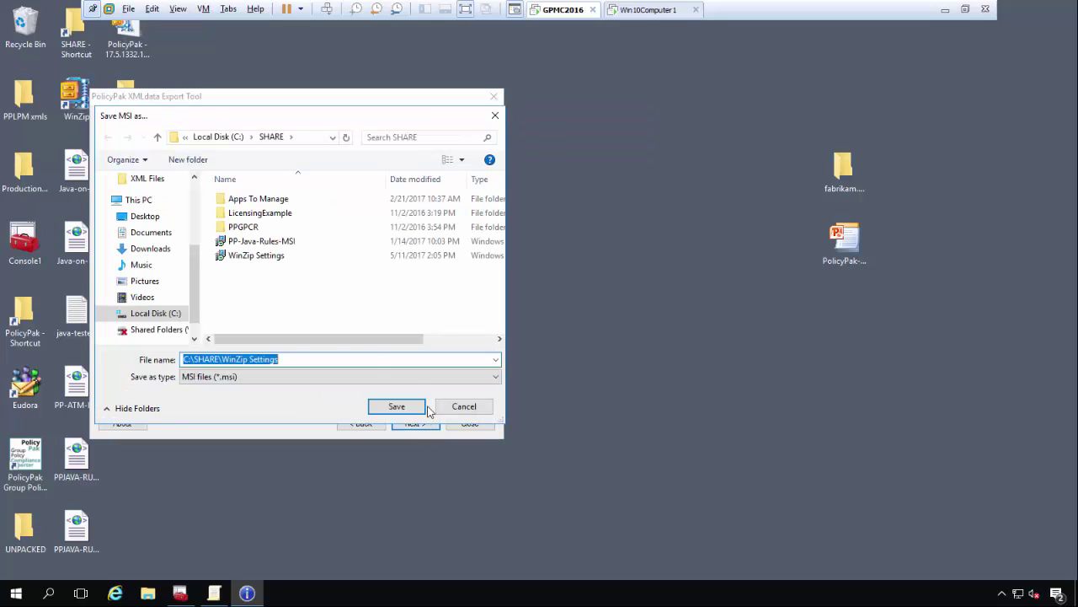
click(394, 408)
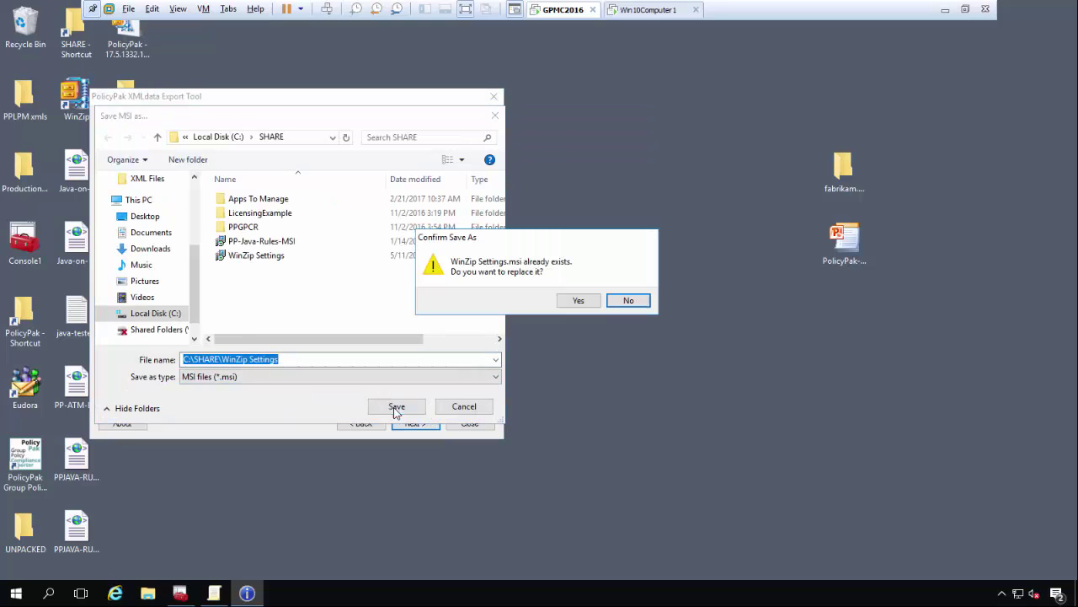
click(589, 300)
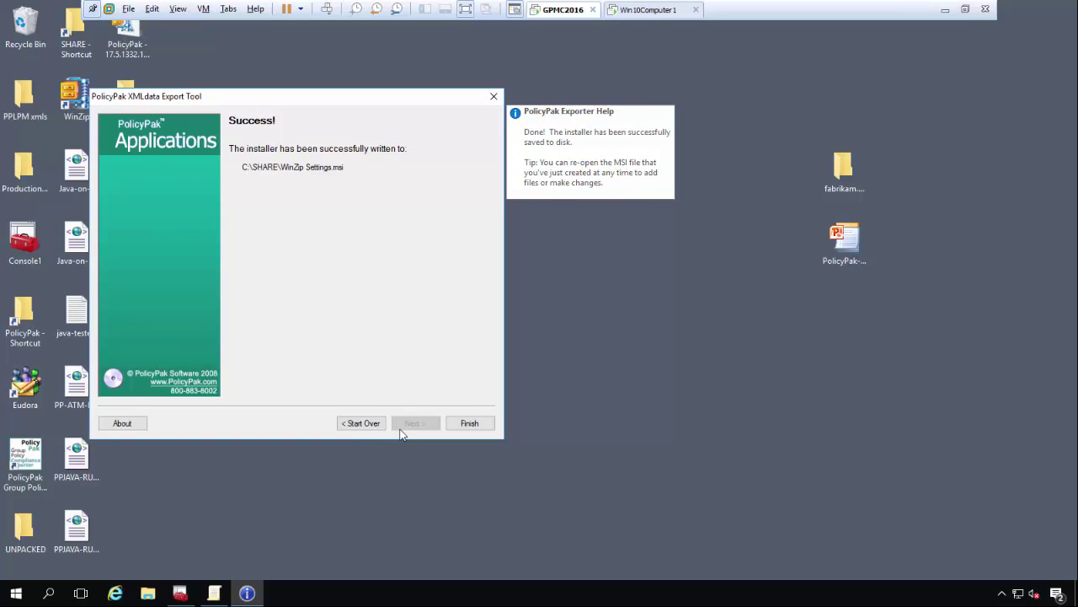
click(465, 424)
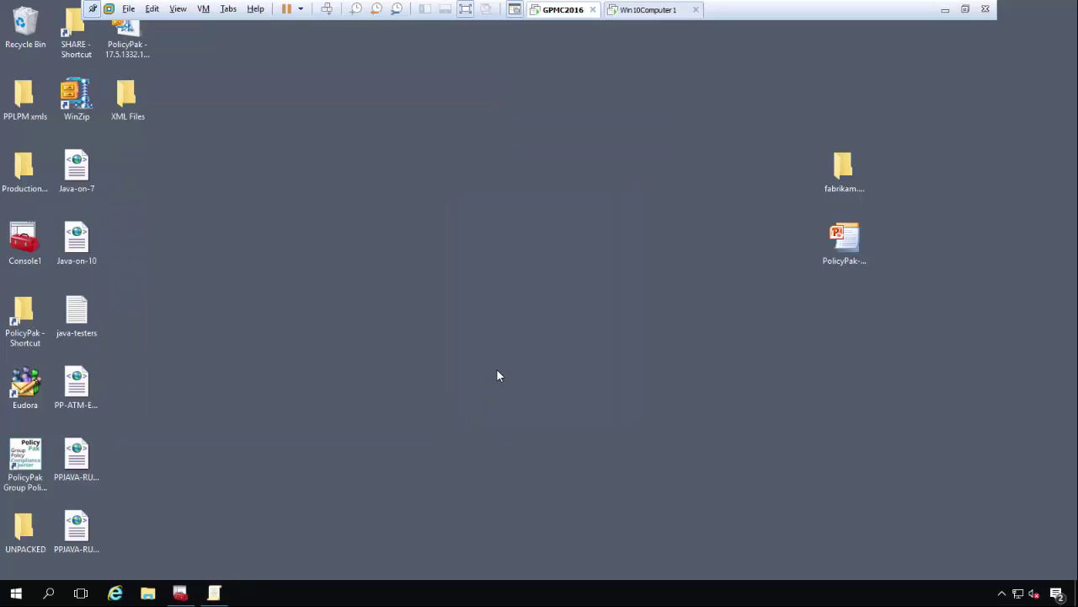